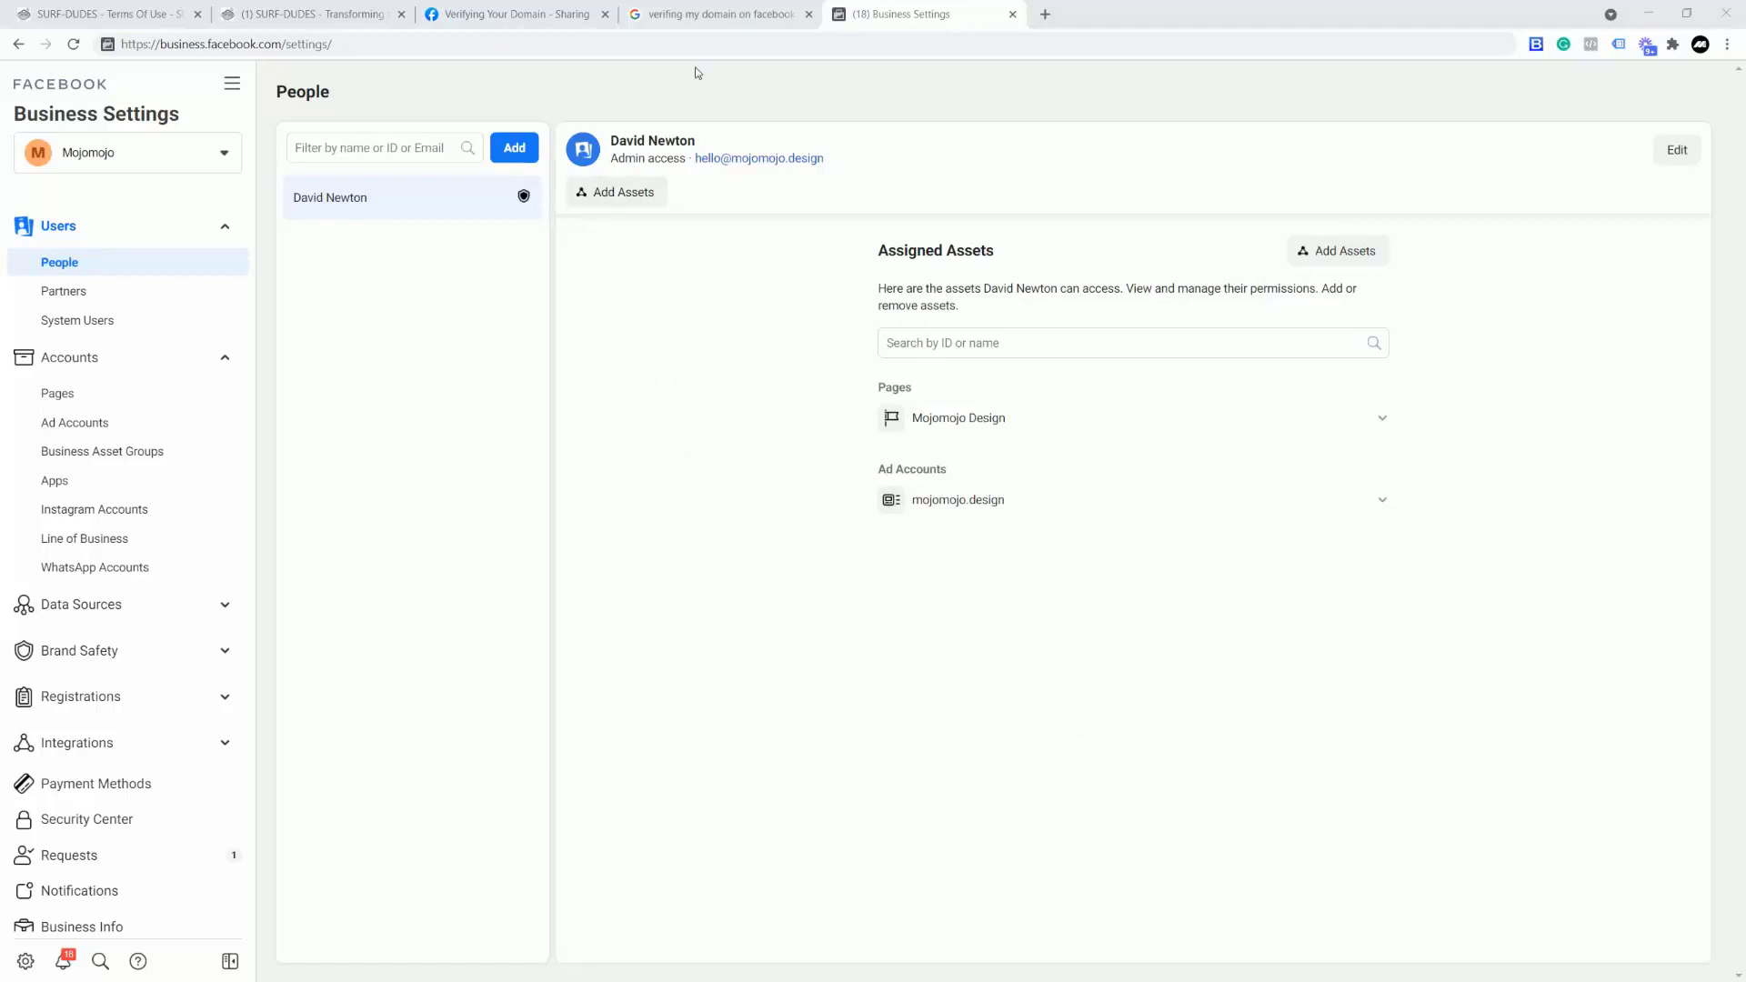
Step: Glance at the domain verification docs, then return to the Business Settings tab
left_click(523, 18)
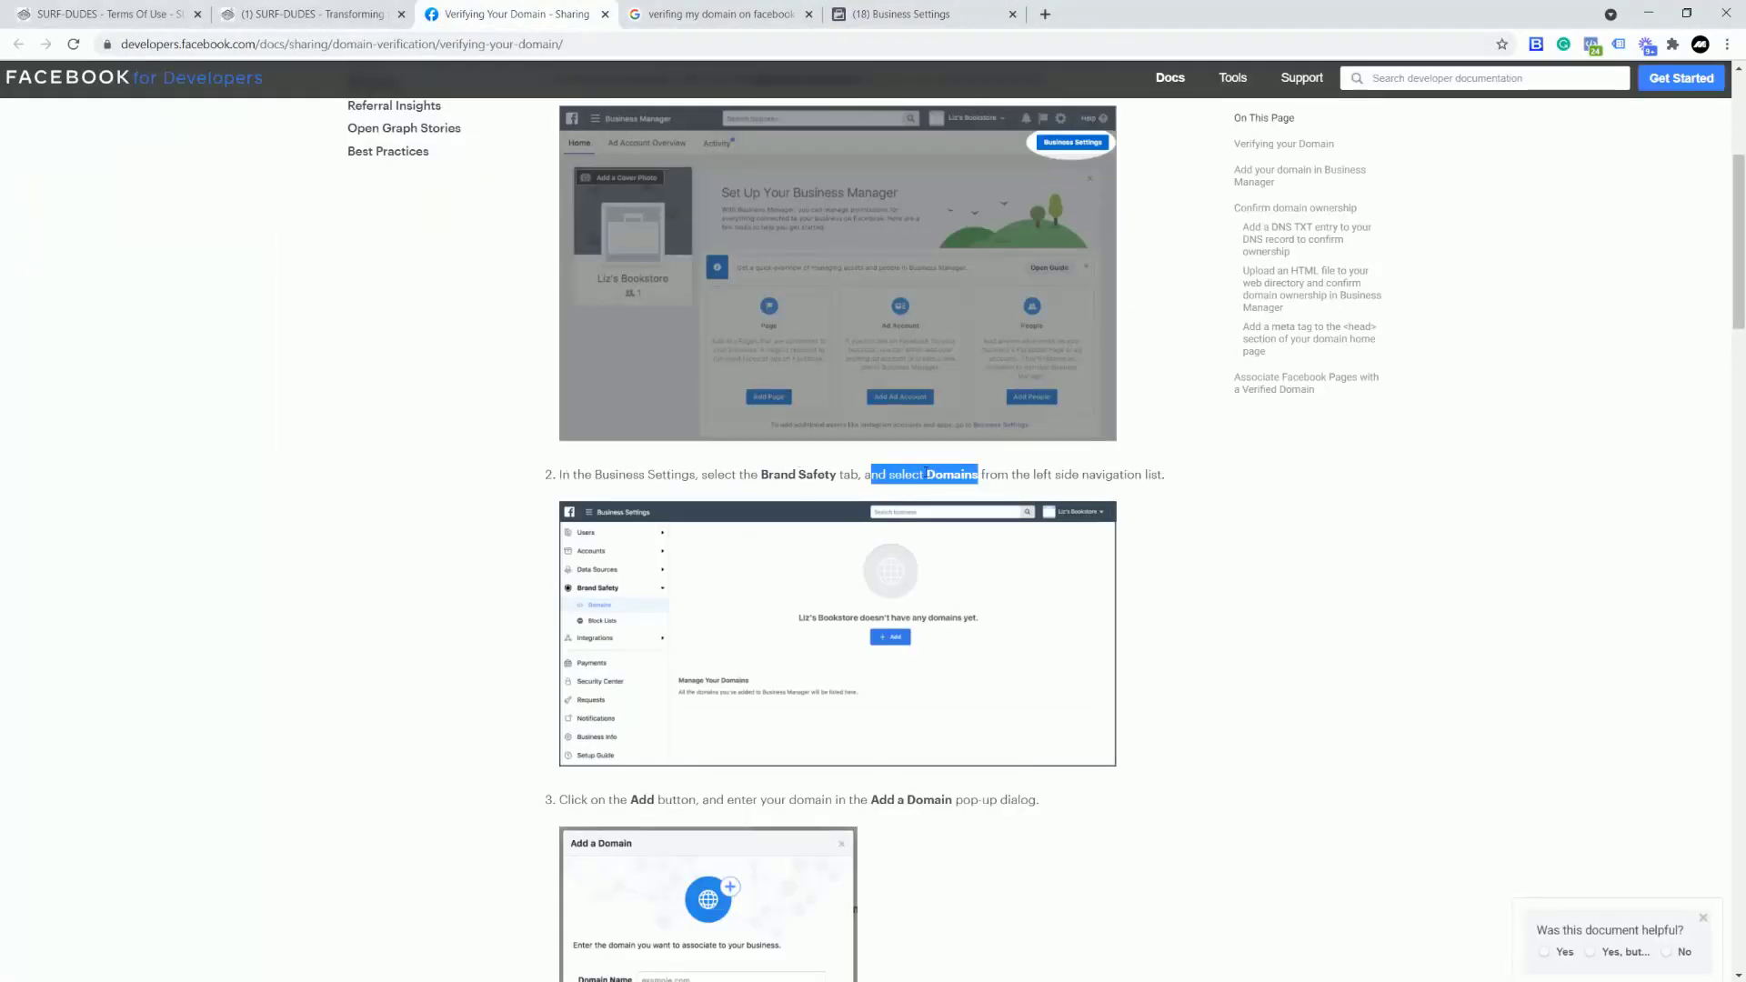
left_click(891, 17)
Step: Close the Google search tab and start adding a new domain under Brand Safety > Domains
left_click(809, 15)
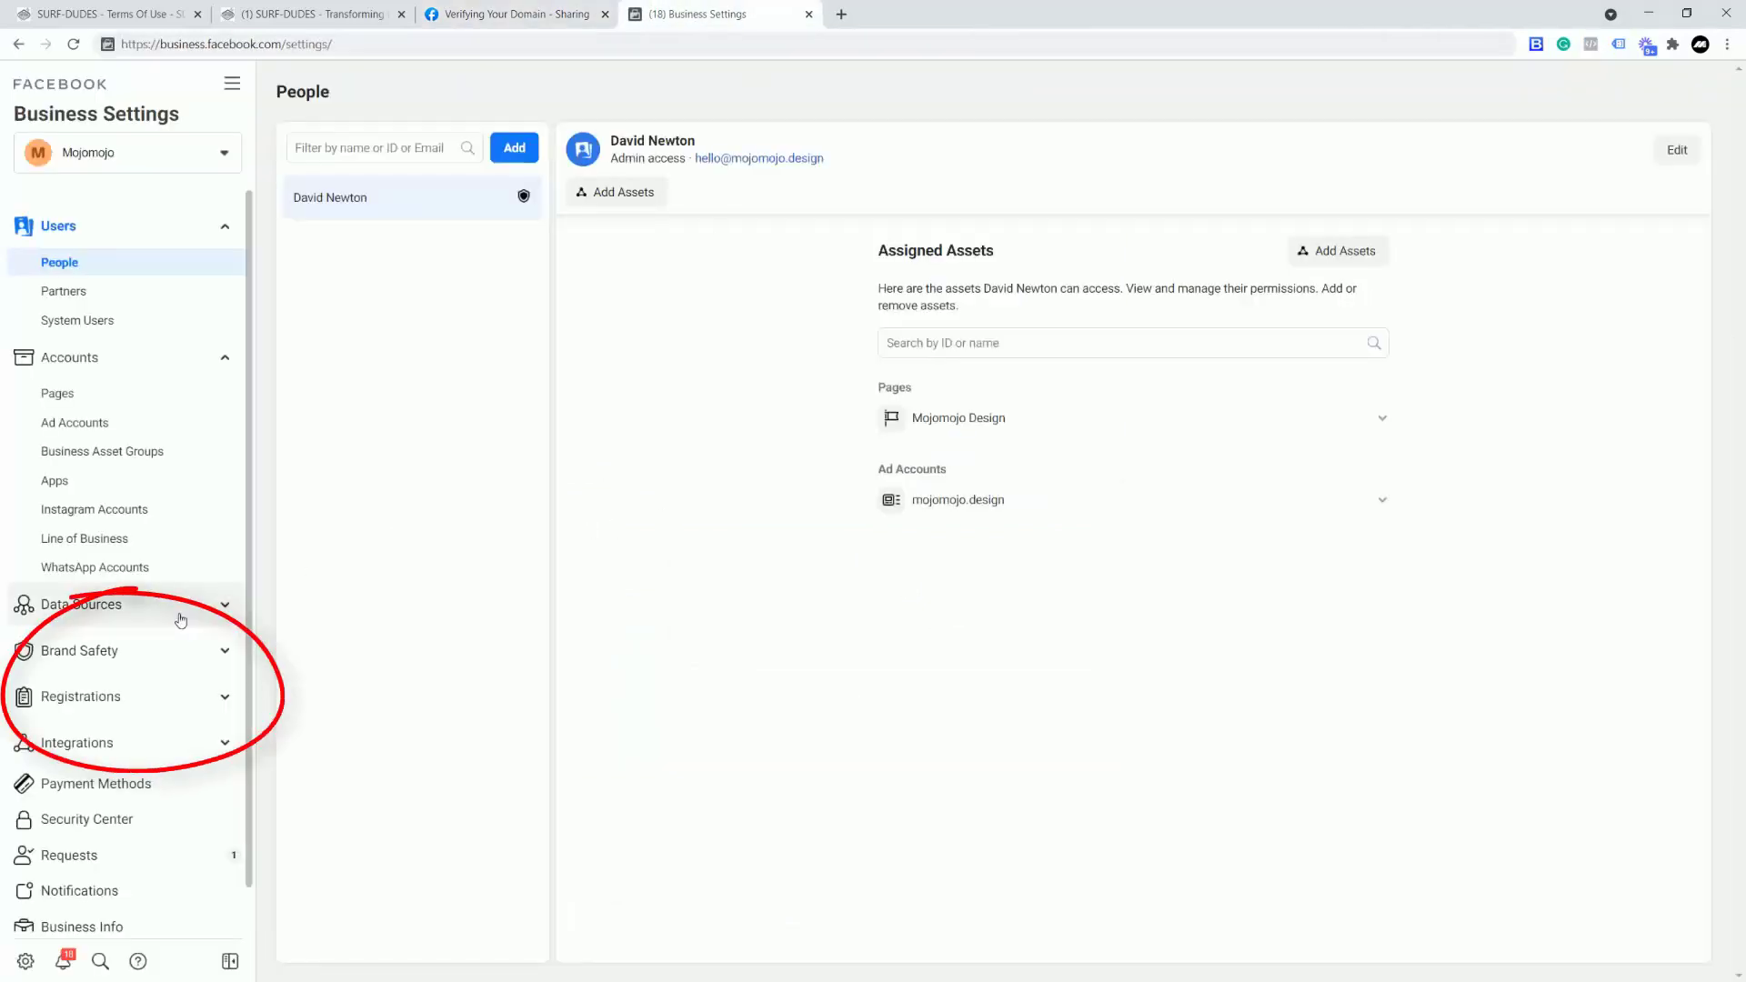
left_click(153, 651)
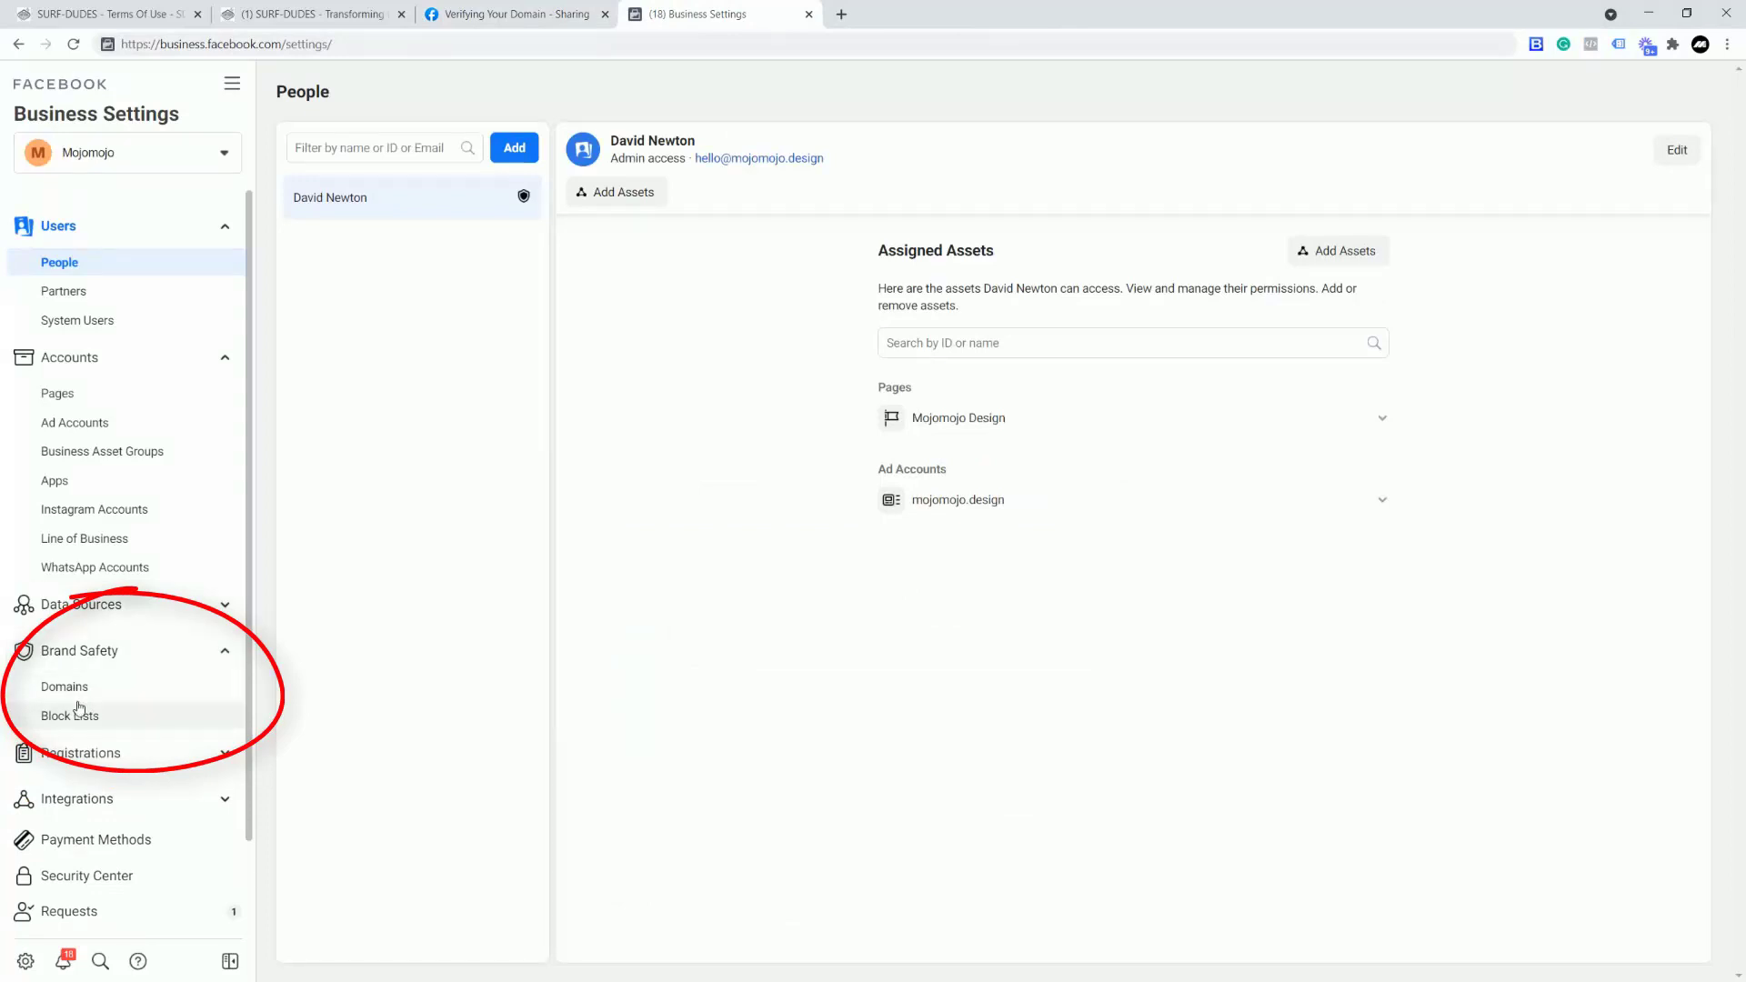
left_click(79, 689)
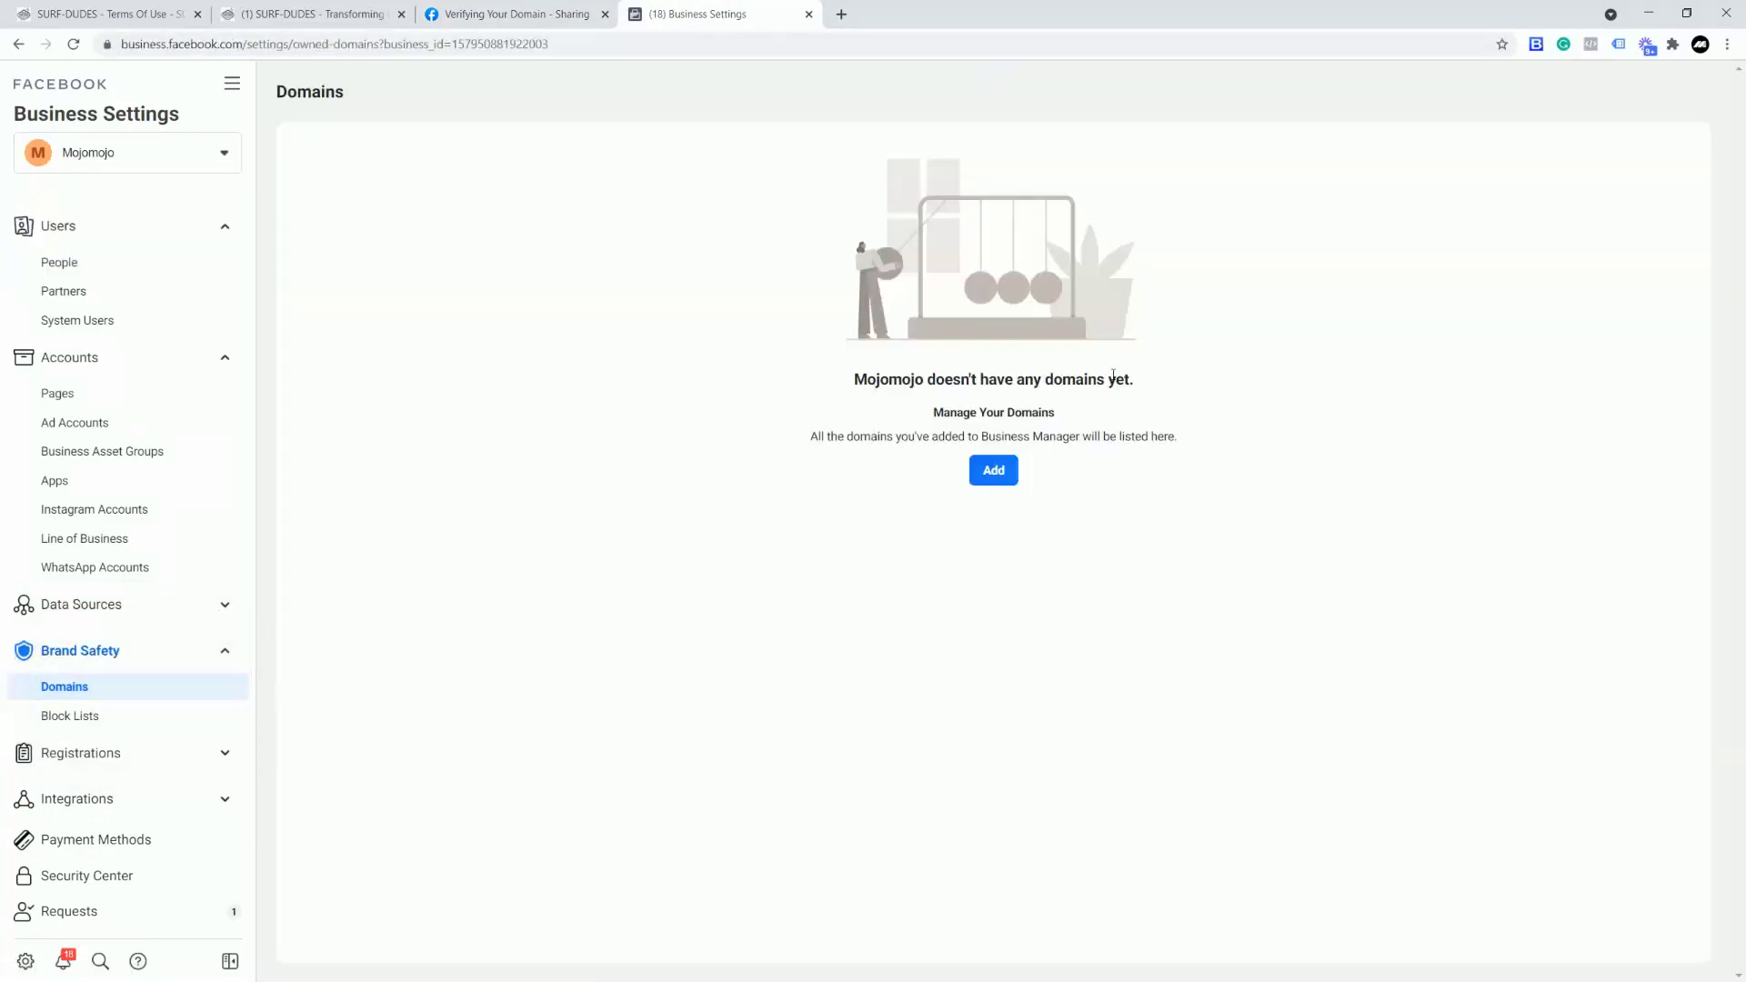
left_click(993, 471)
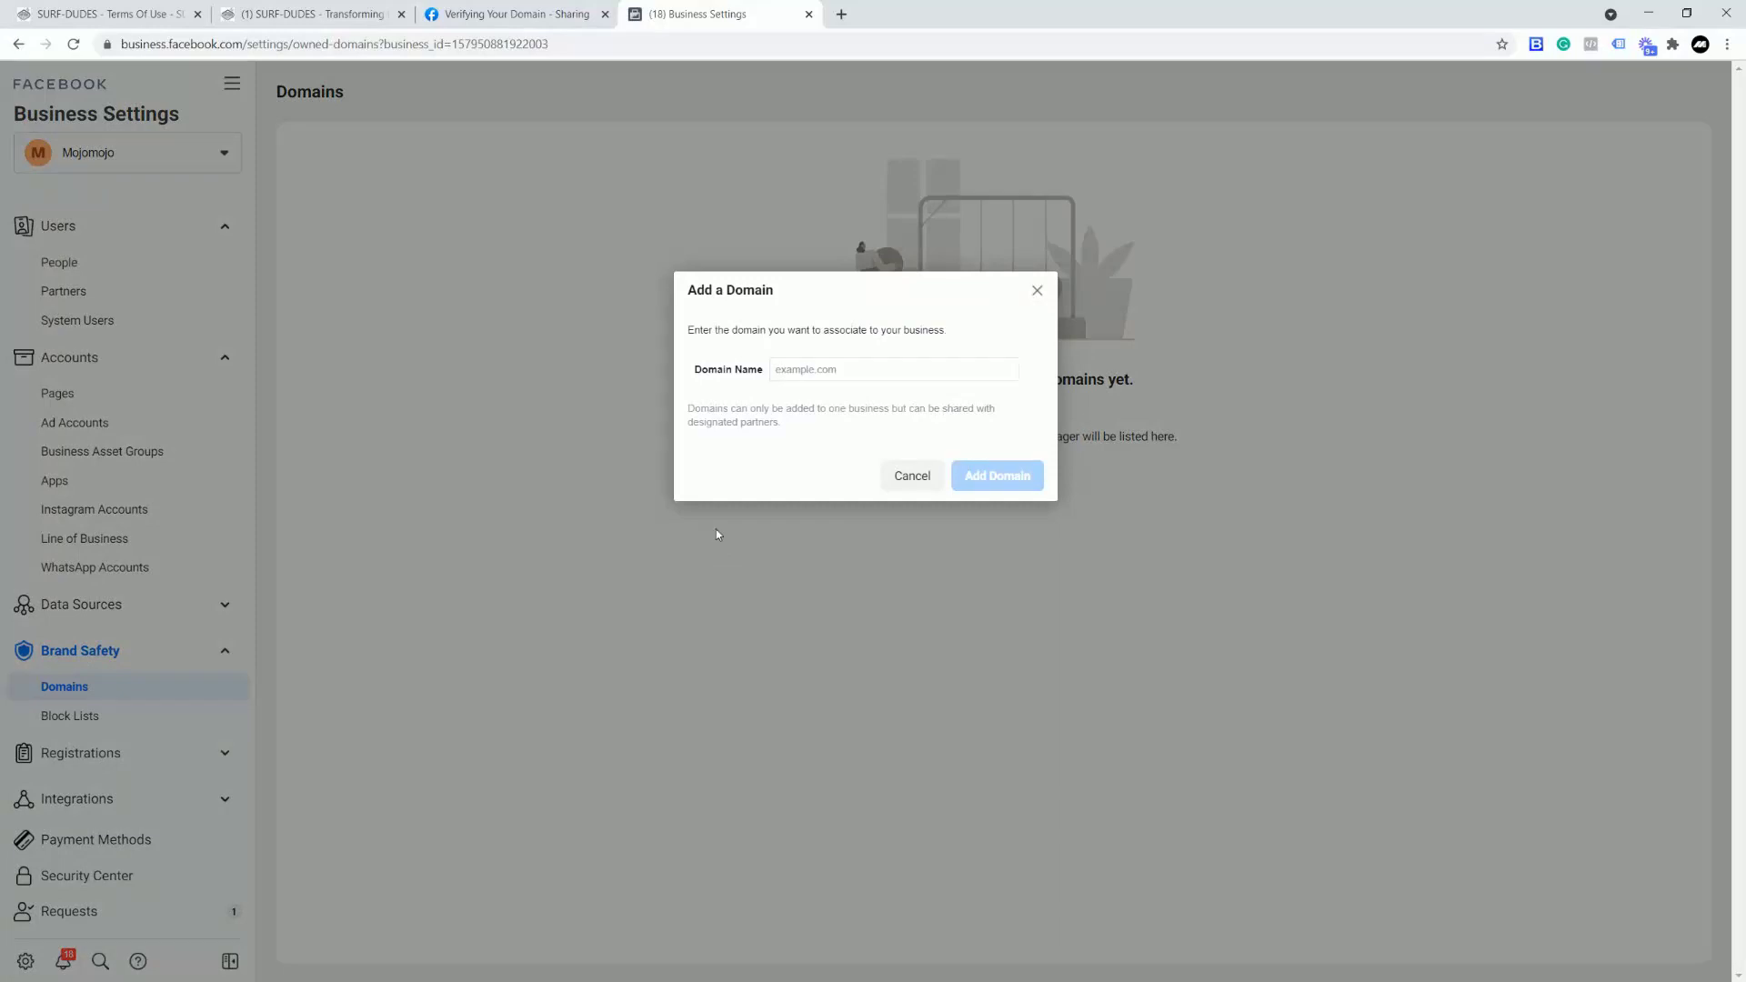
Step: Enter the domain name courses.mojomojo.design, fixing its typo, and add it
left_click(796, 368)
type("courses")
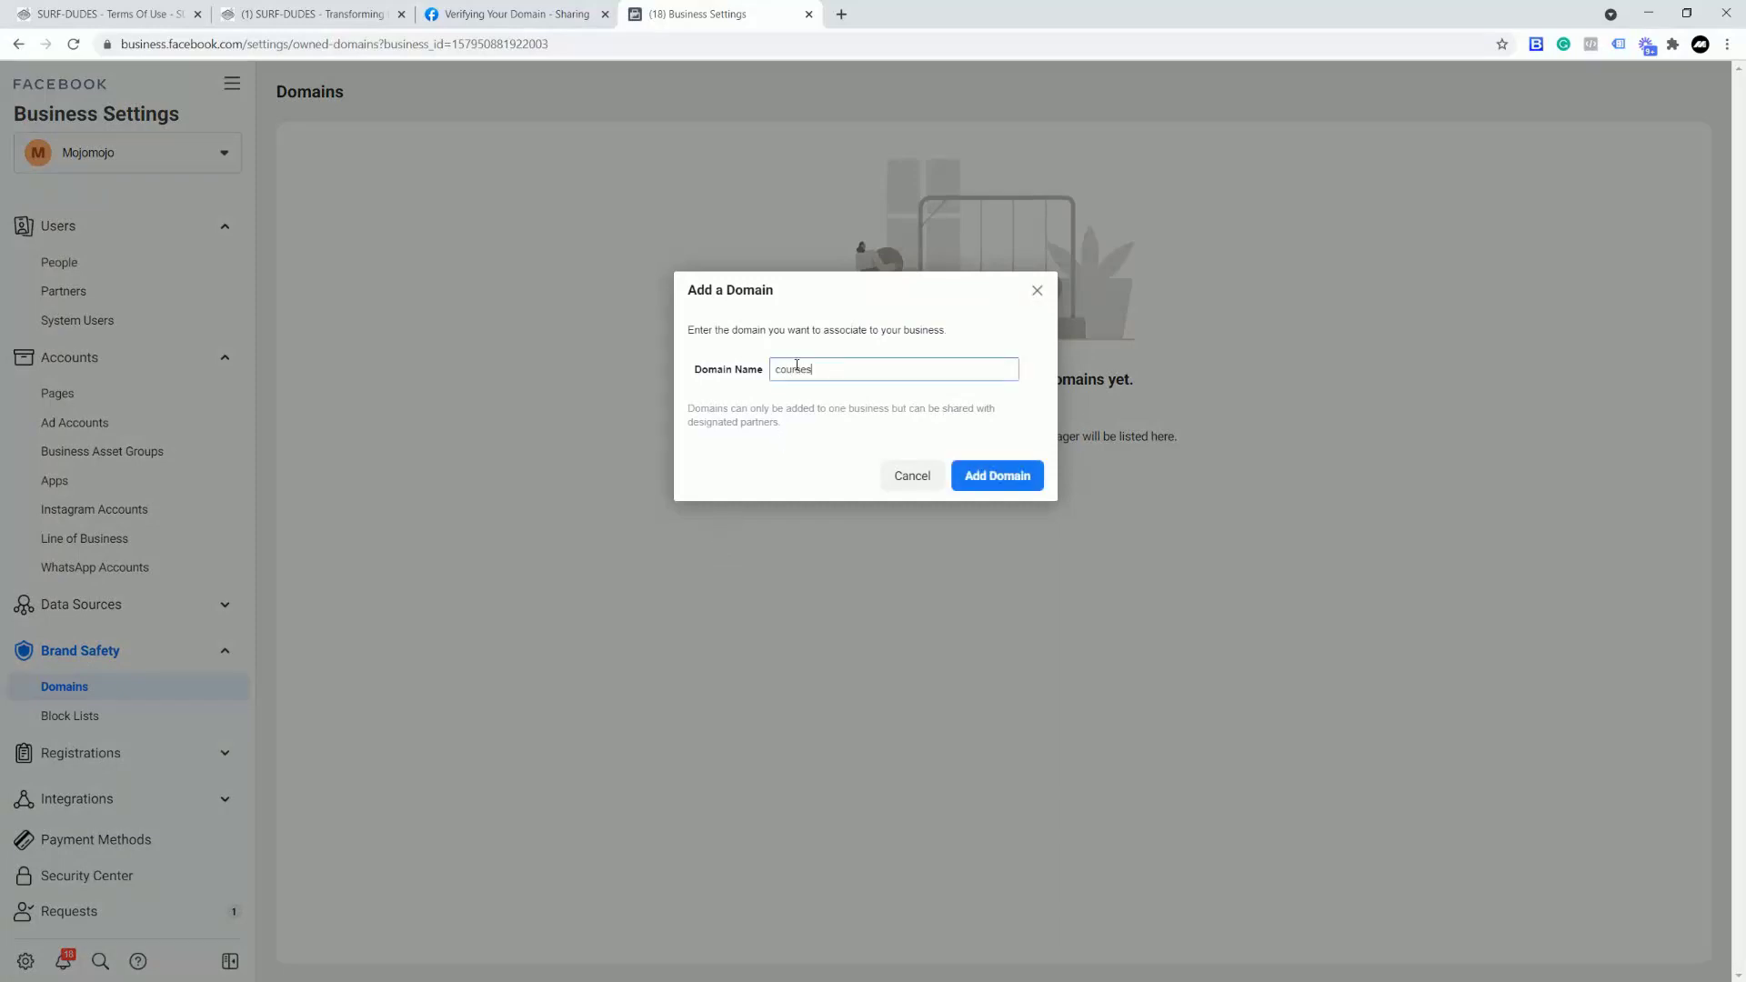
type(".")
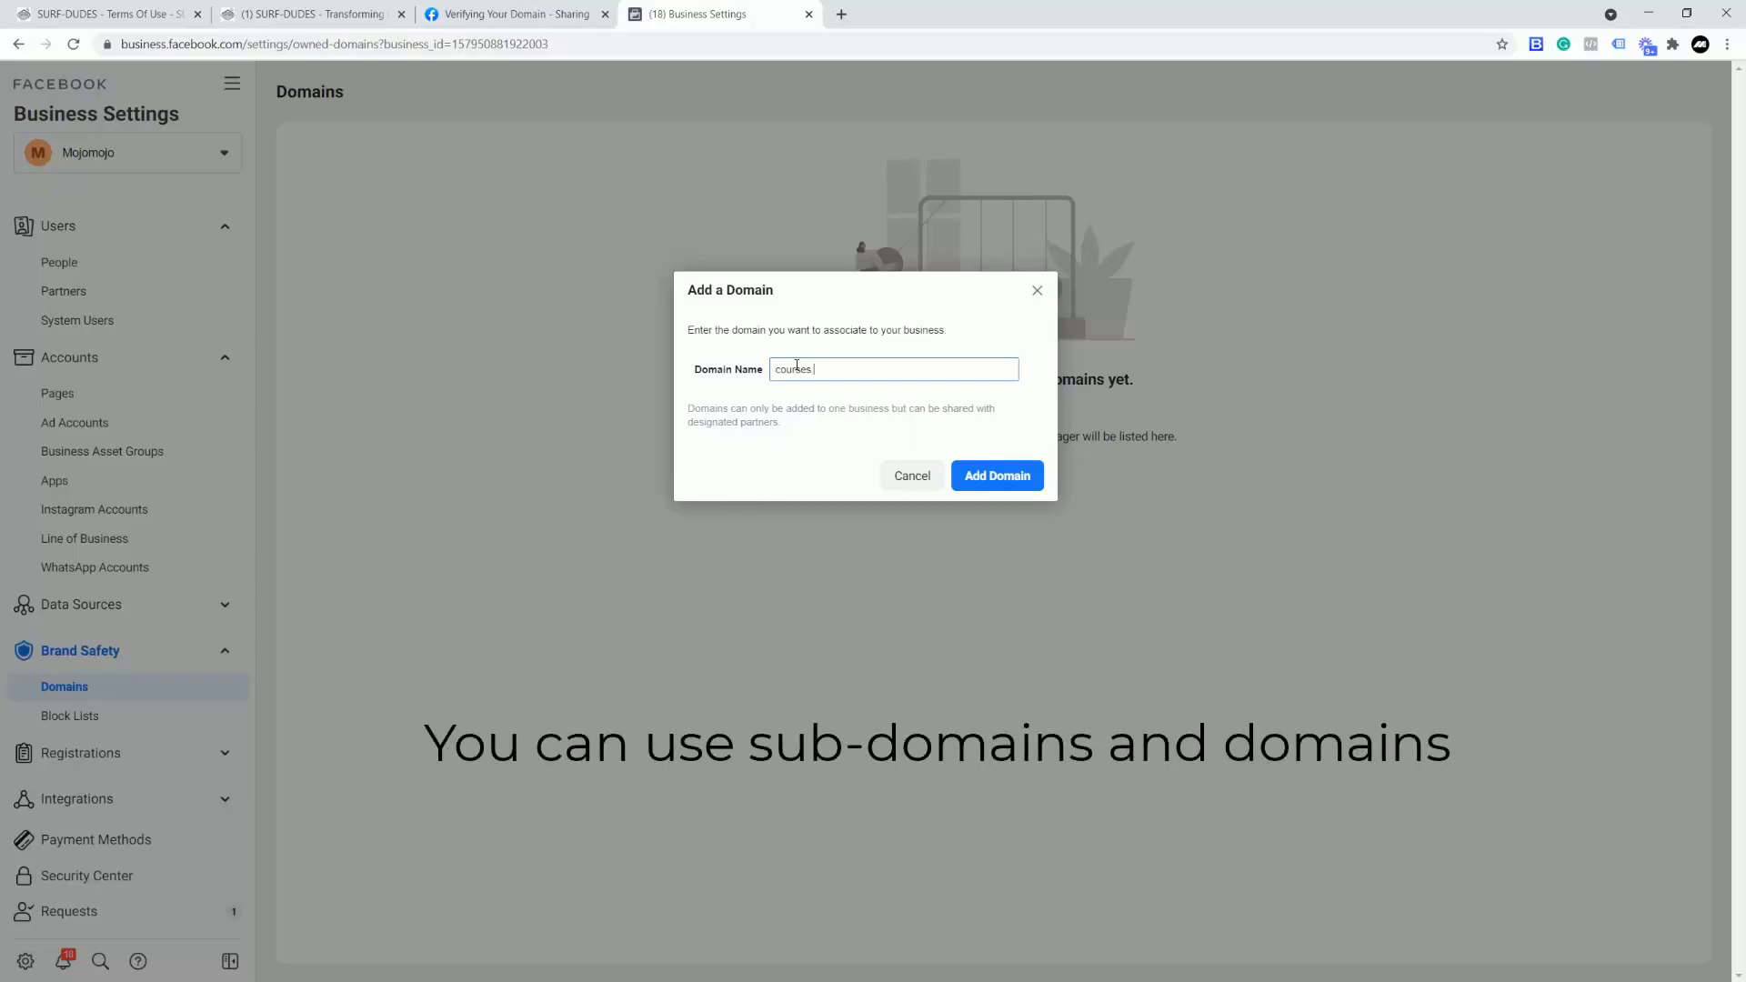
type("mo")
type("omojo")
type("esign")
left_click(824, 369)
type("o")
left_click_drag(873, 369, 969, 461)
left_click(994, 479)
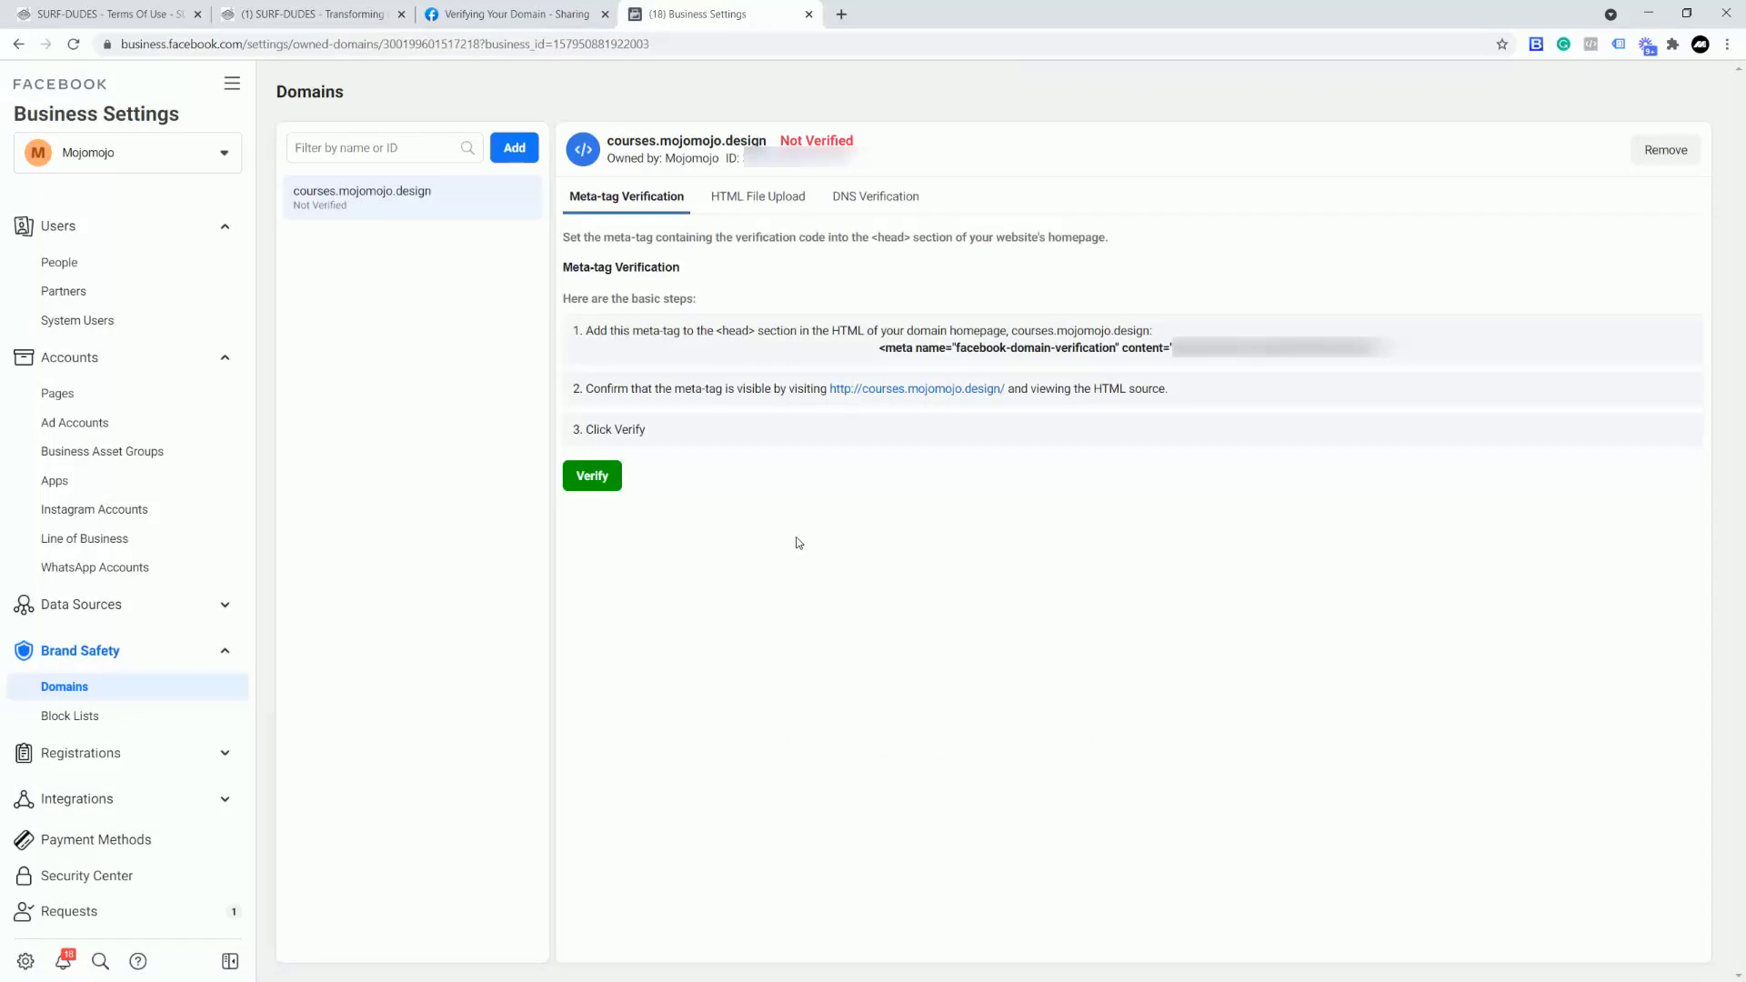
Step: Dismiss the verification status popup and copy the facebook-domain-verification meta tag line
mouse_move(804, 140)
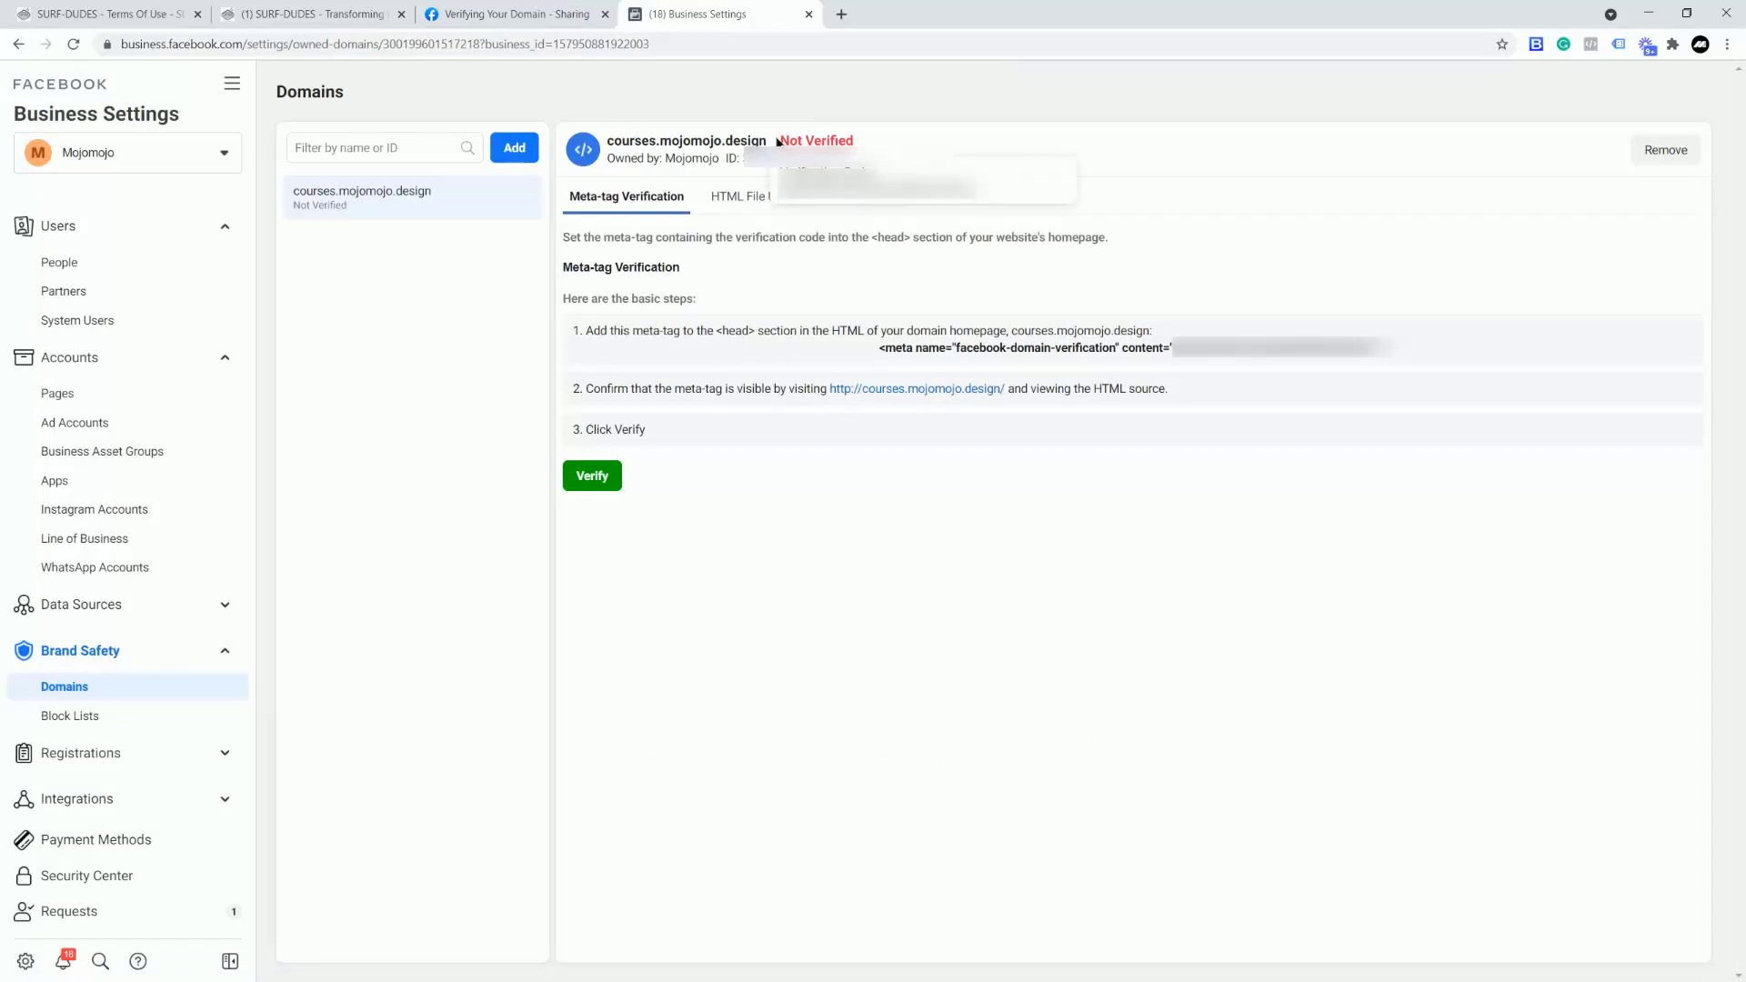
left_click_drag(777, 141, 920, 142)
left_click(1004, 154)
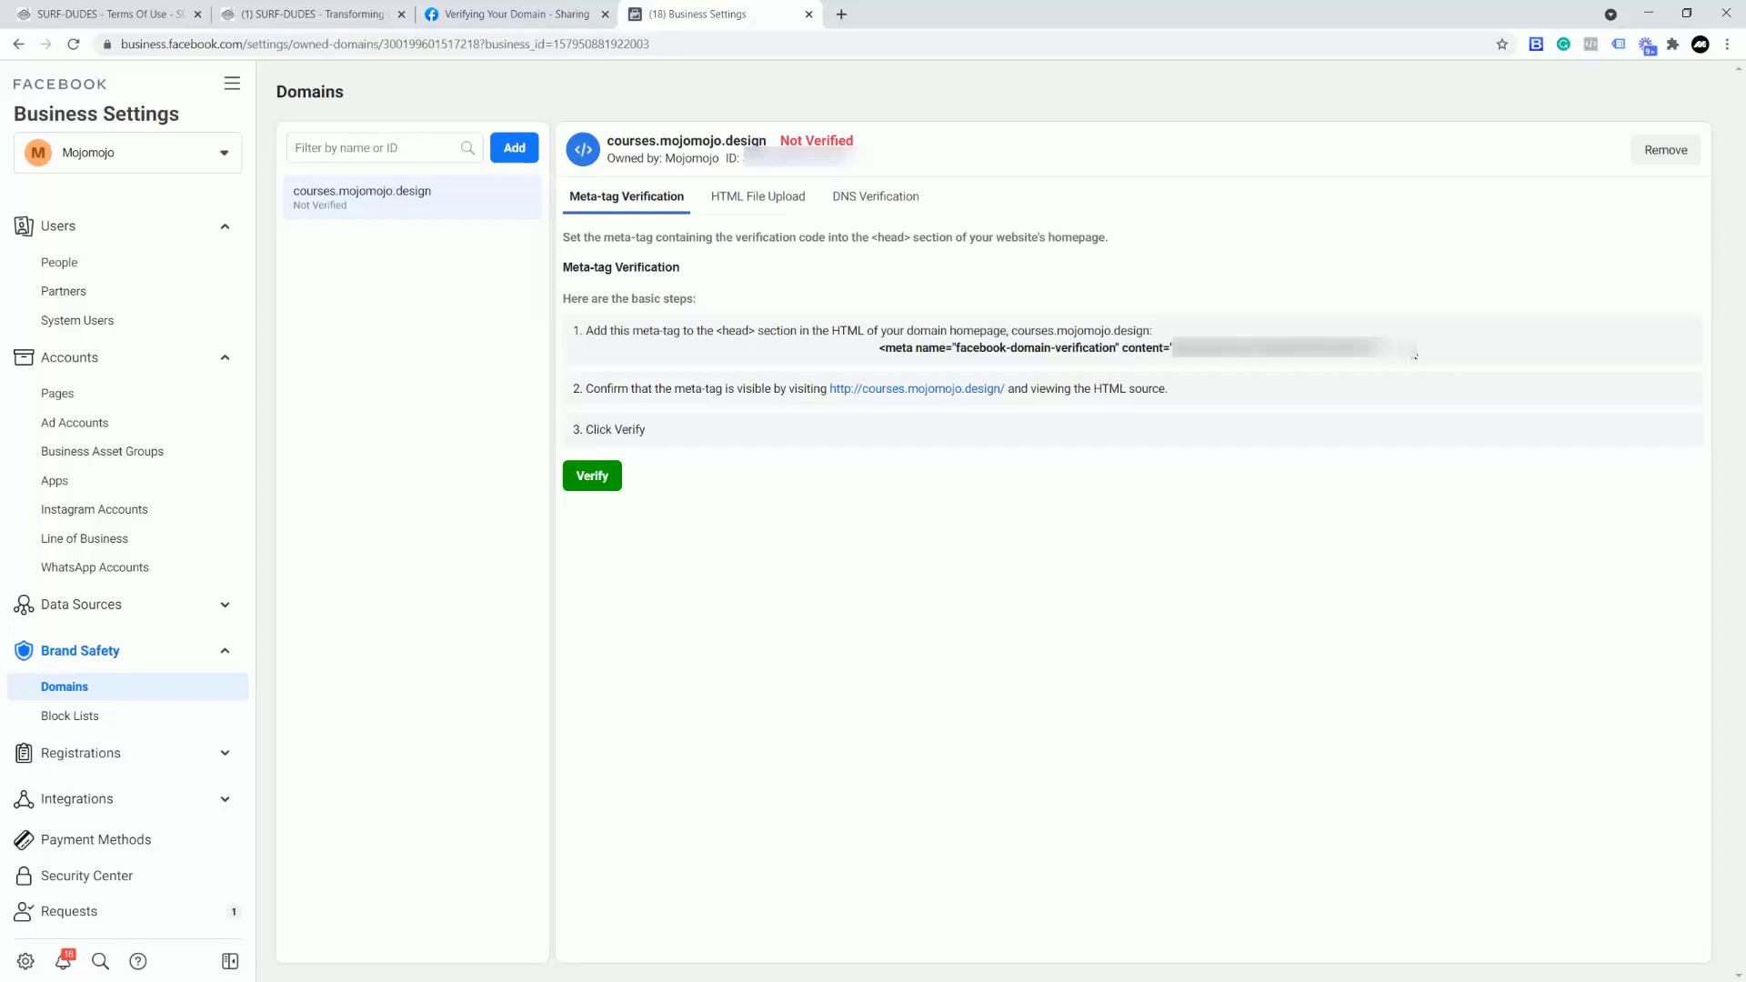
left_click_drag(1415, 355, 878, 348)
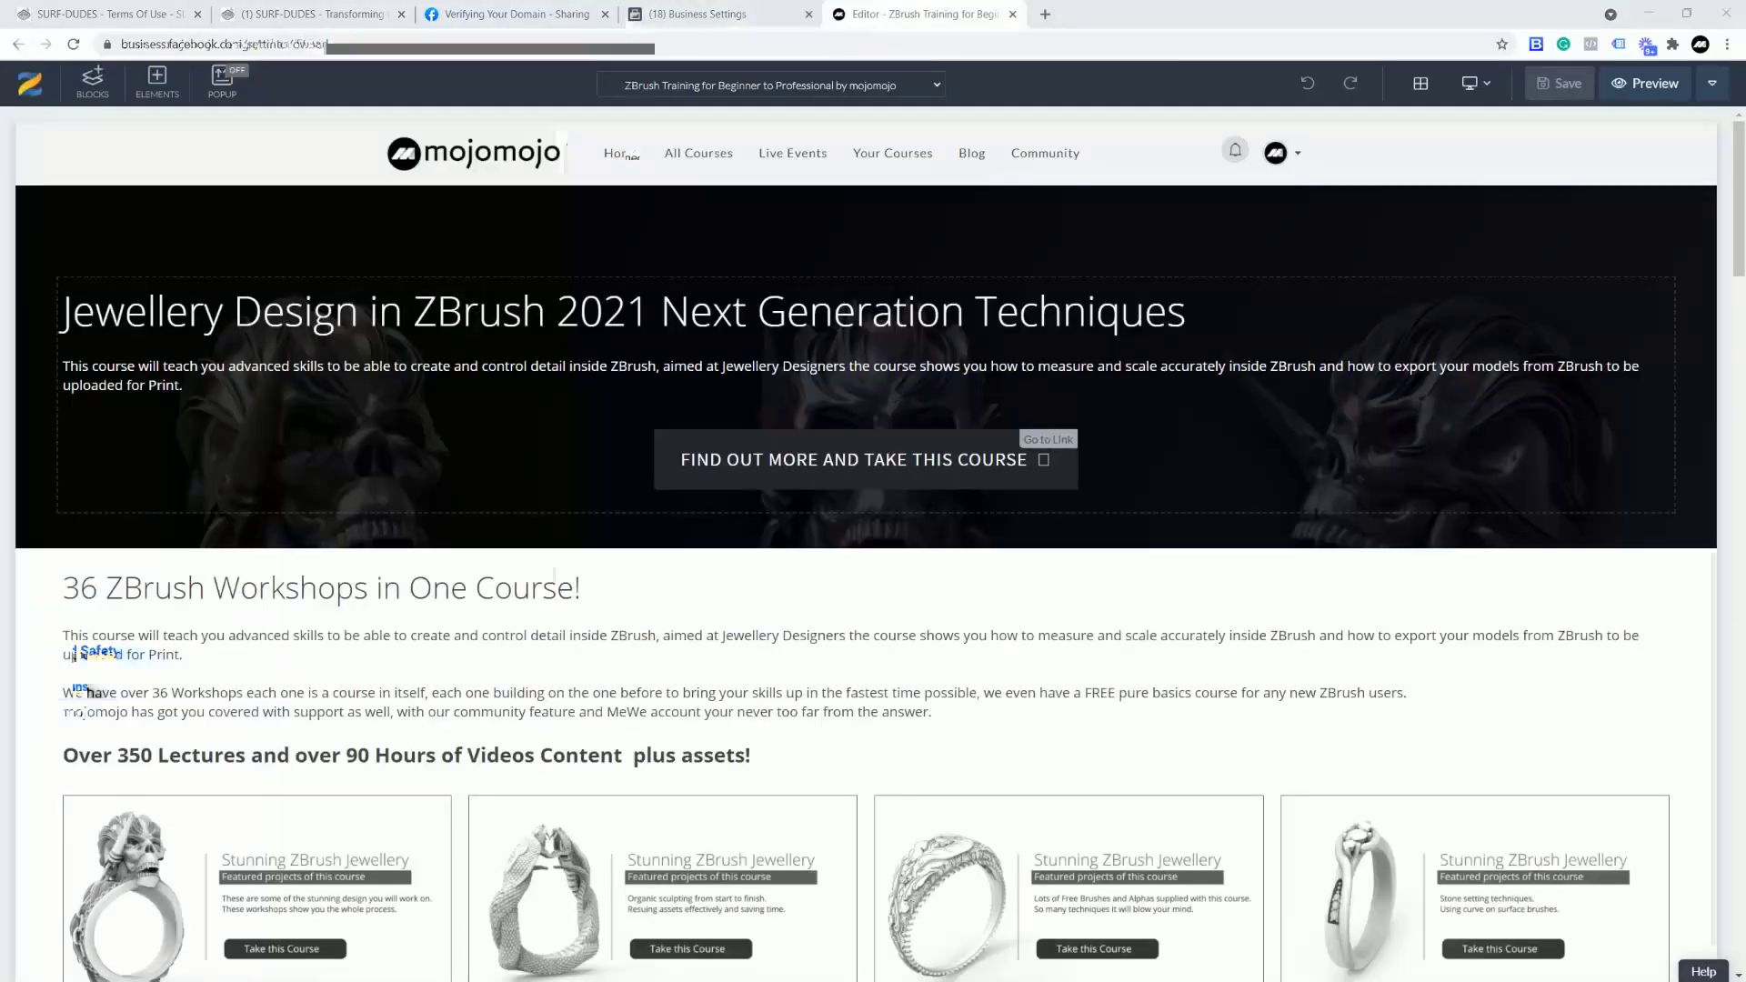
Step: Paste the verification meta tag into the course page's Header Includes and apply it
left_click(1716, 91)
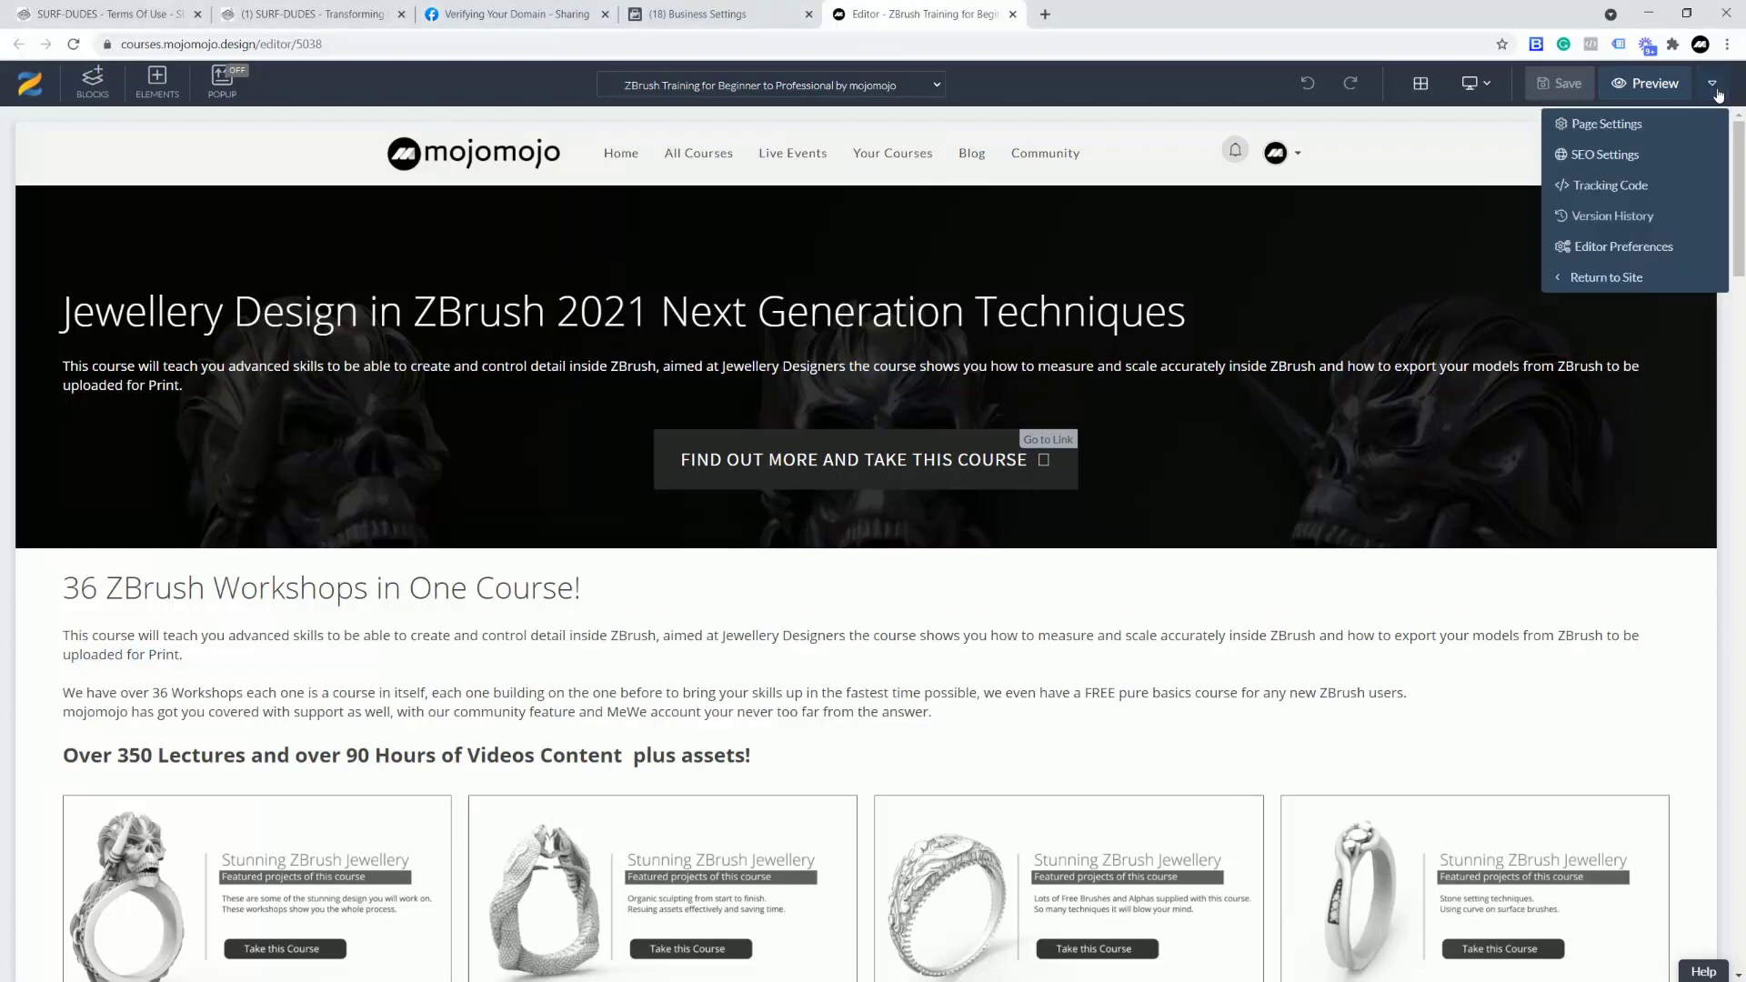
left_click(1609, 141)
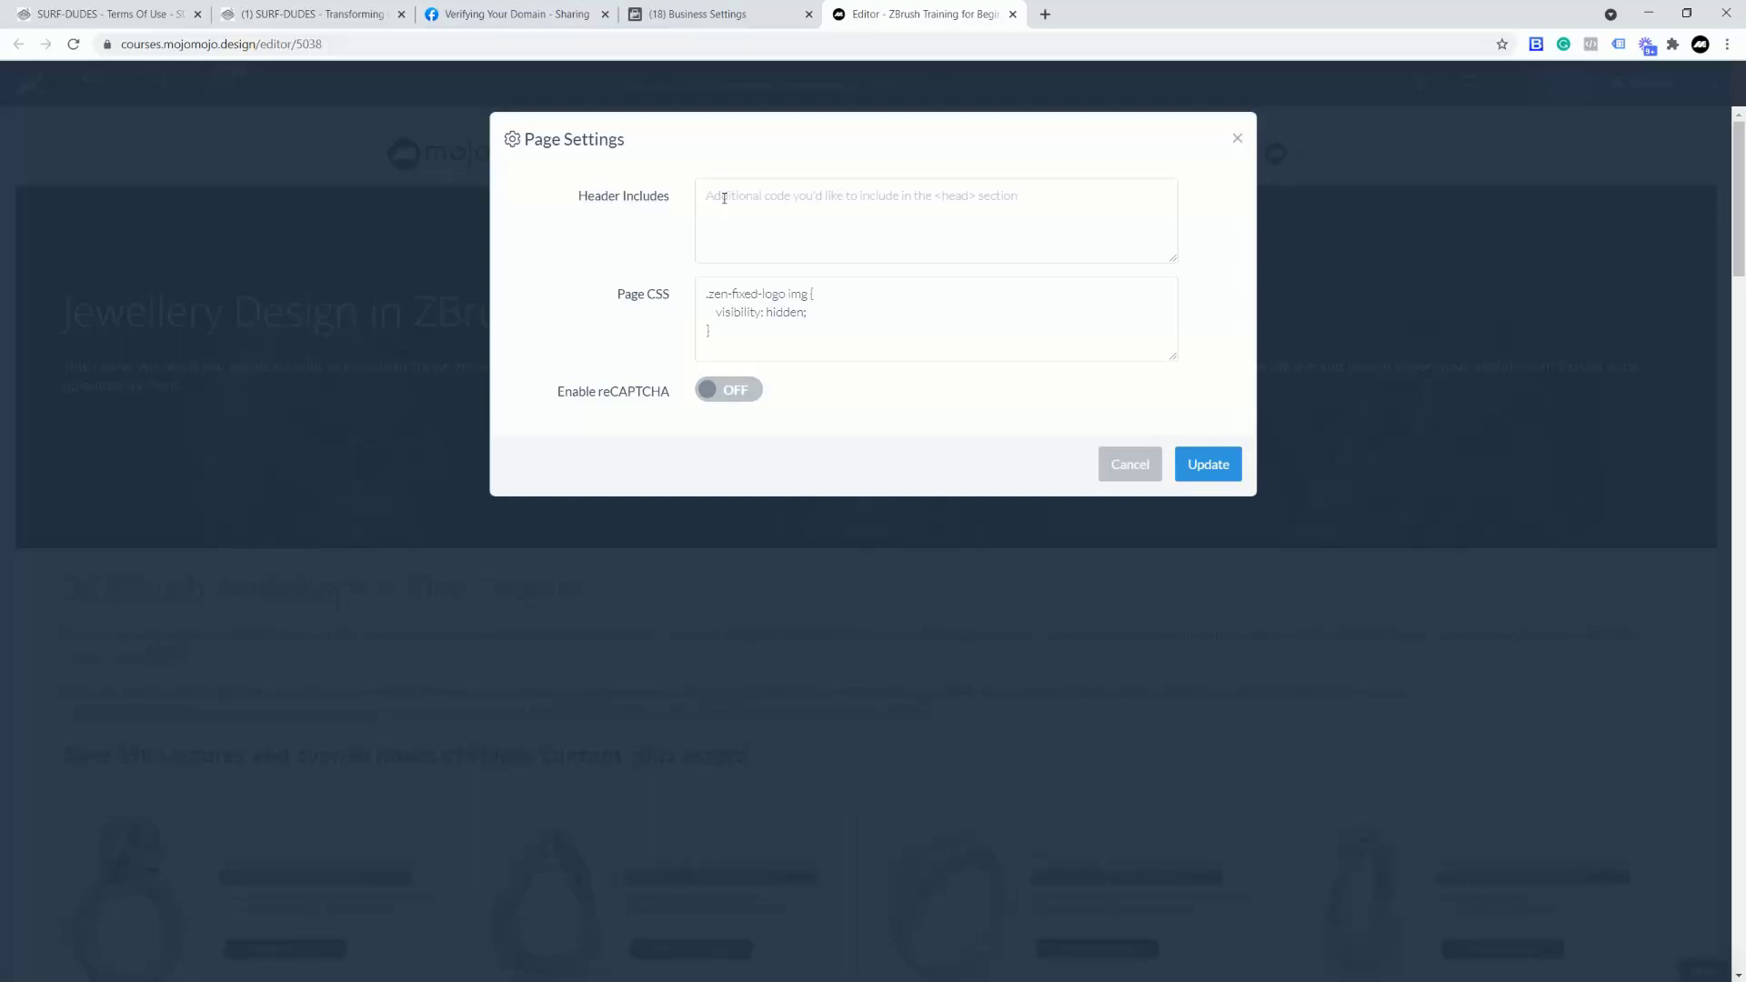
left_click(853, 217)
key("ctrl+v")
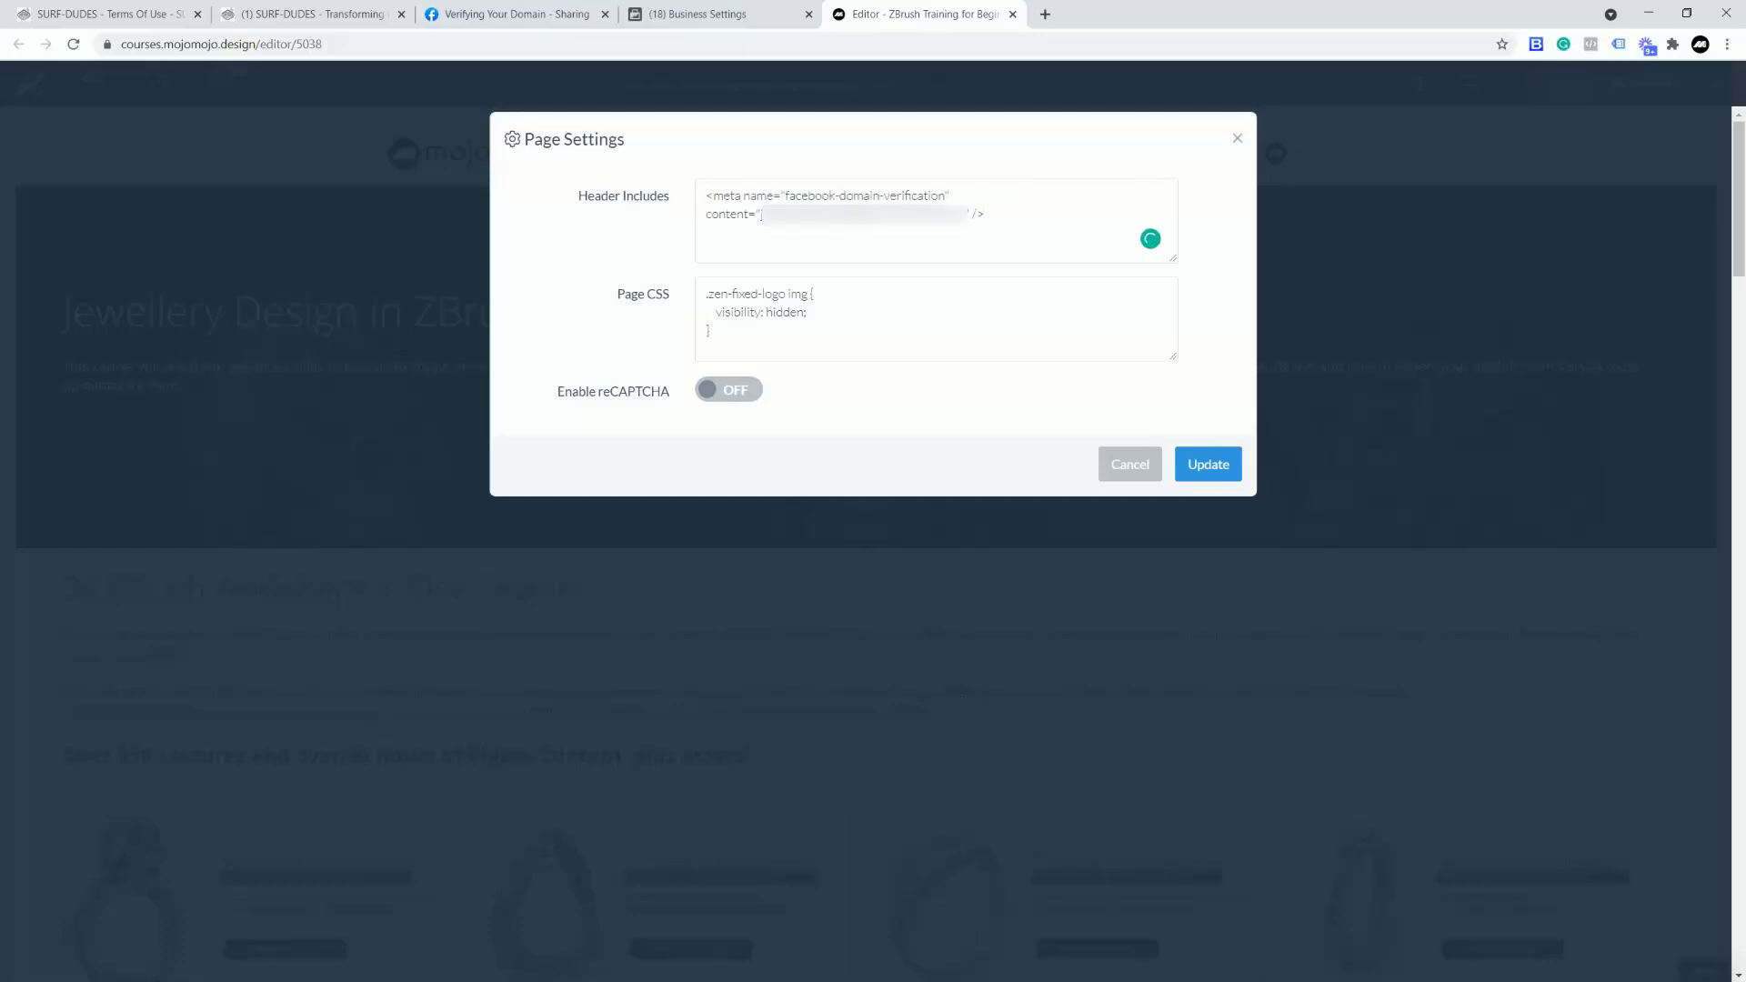
left_click(695, 15)
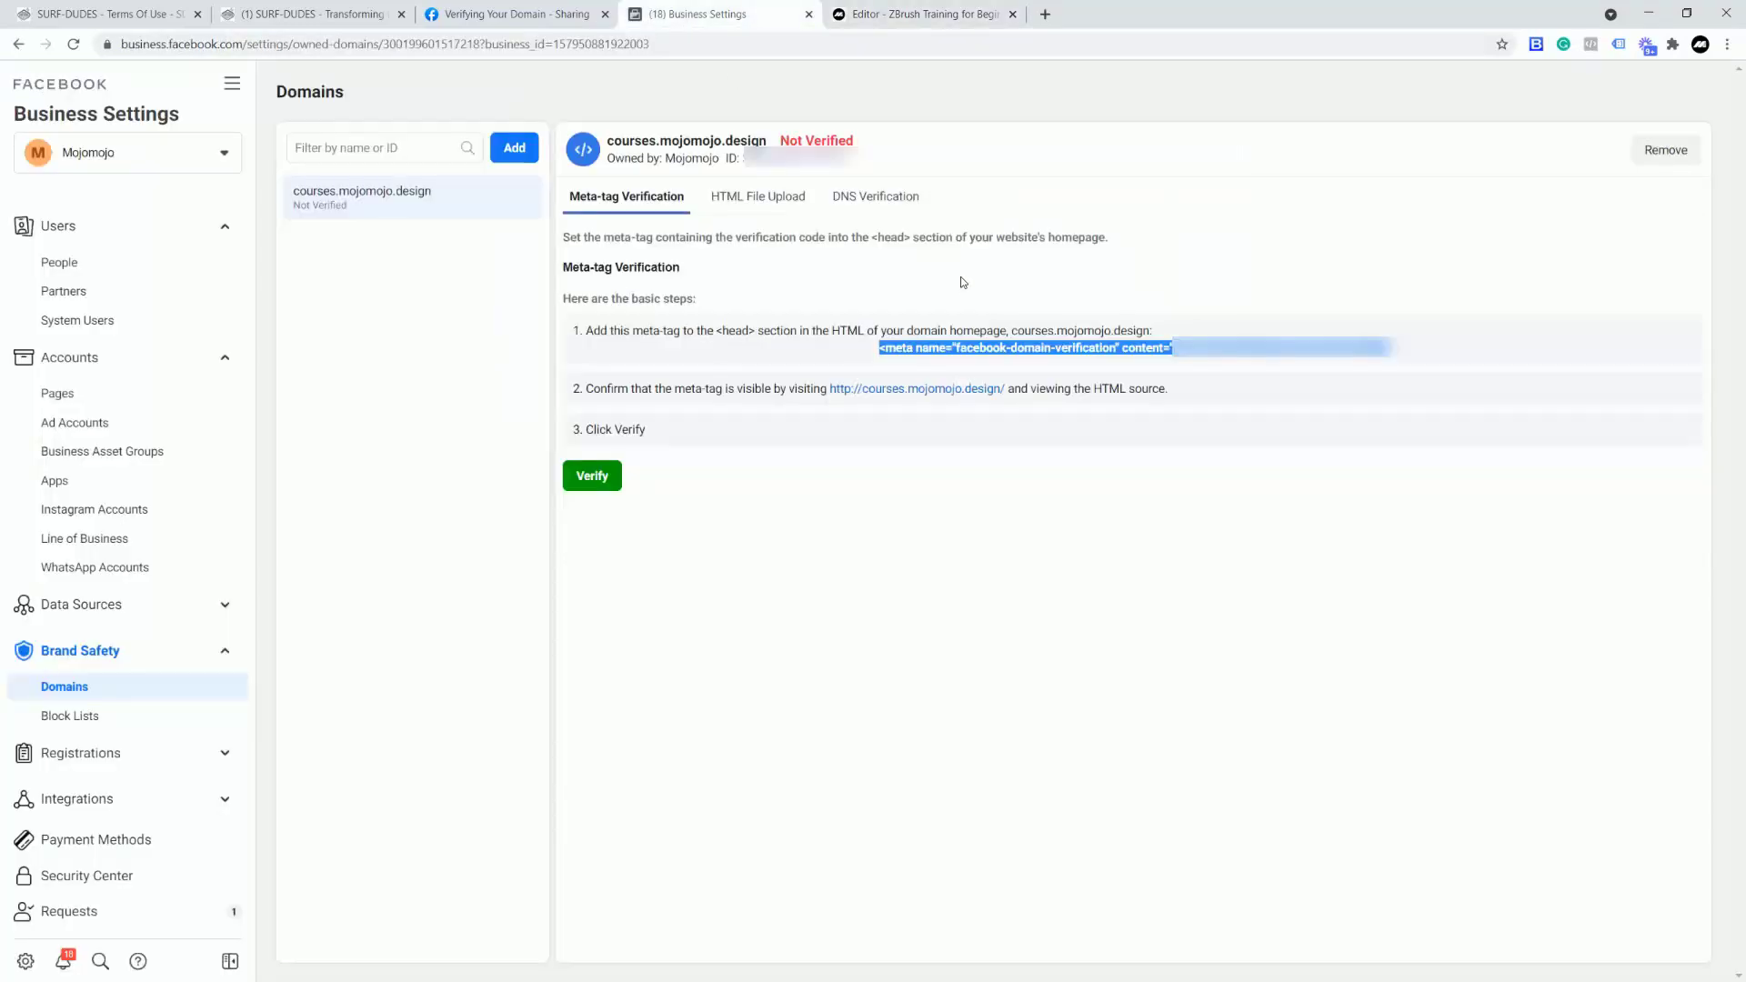
left_click(873, 14)
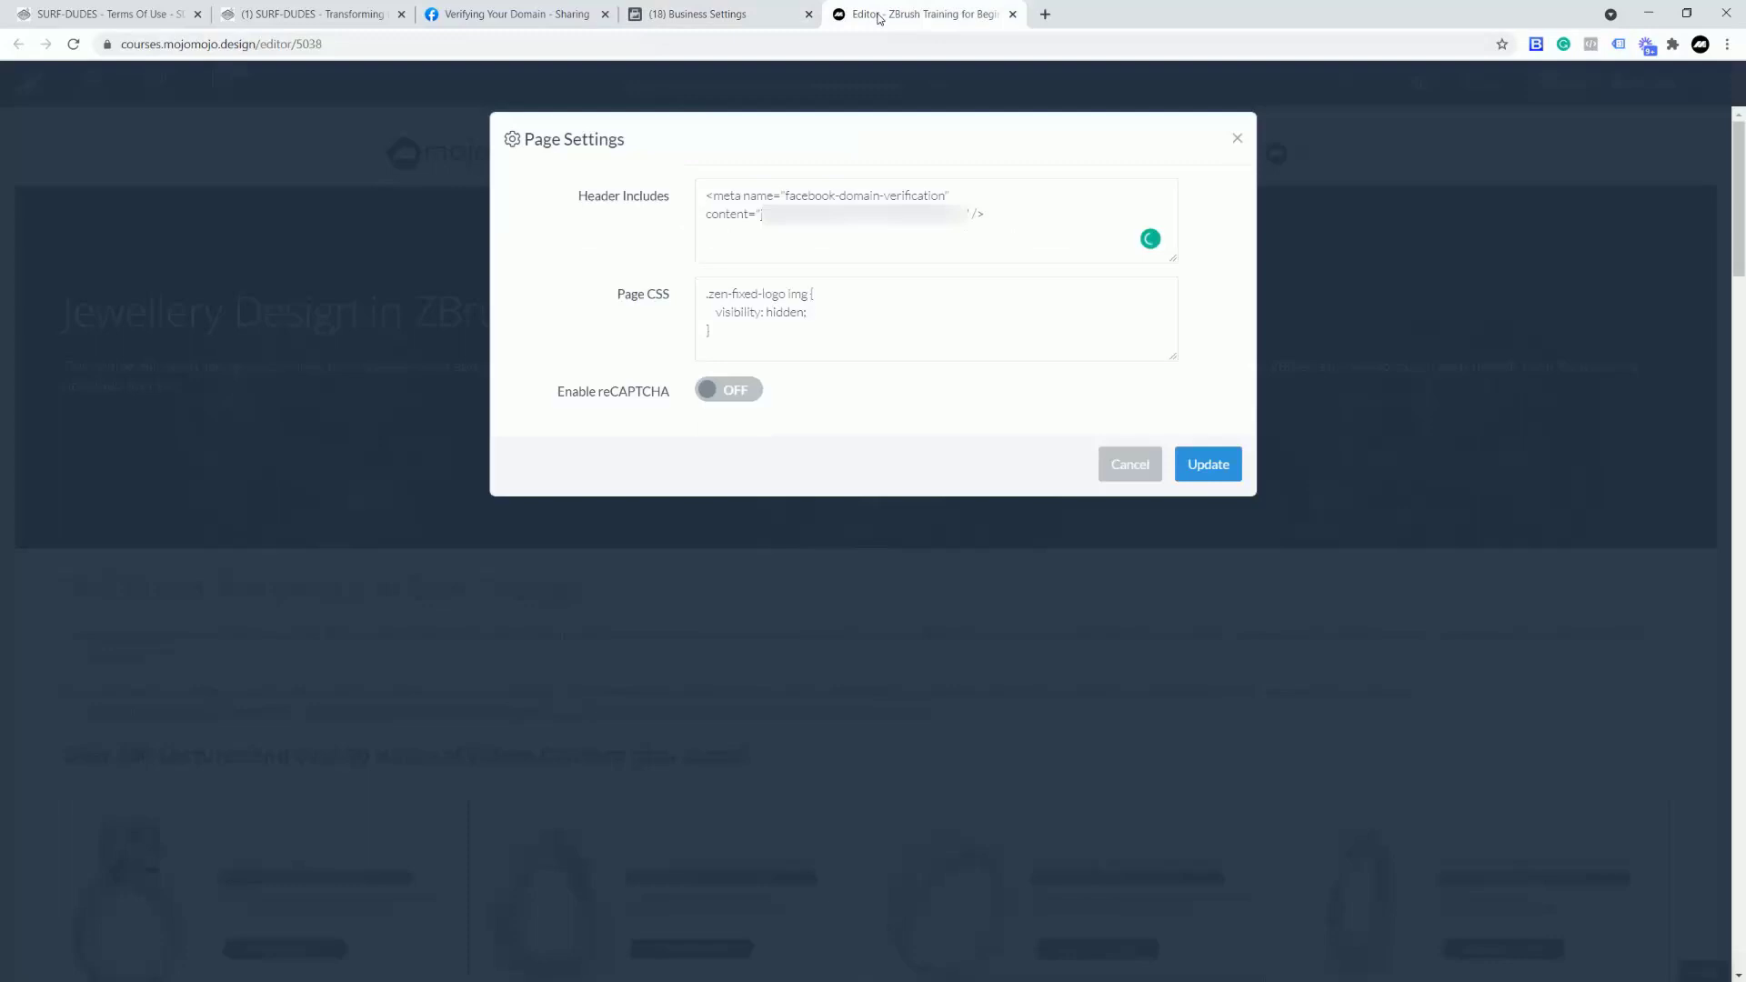
left_click(1191, 462)
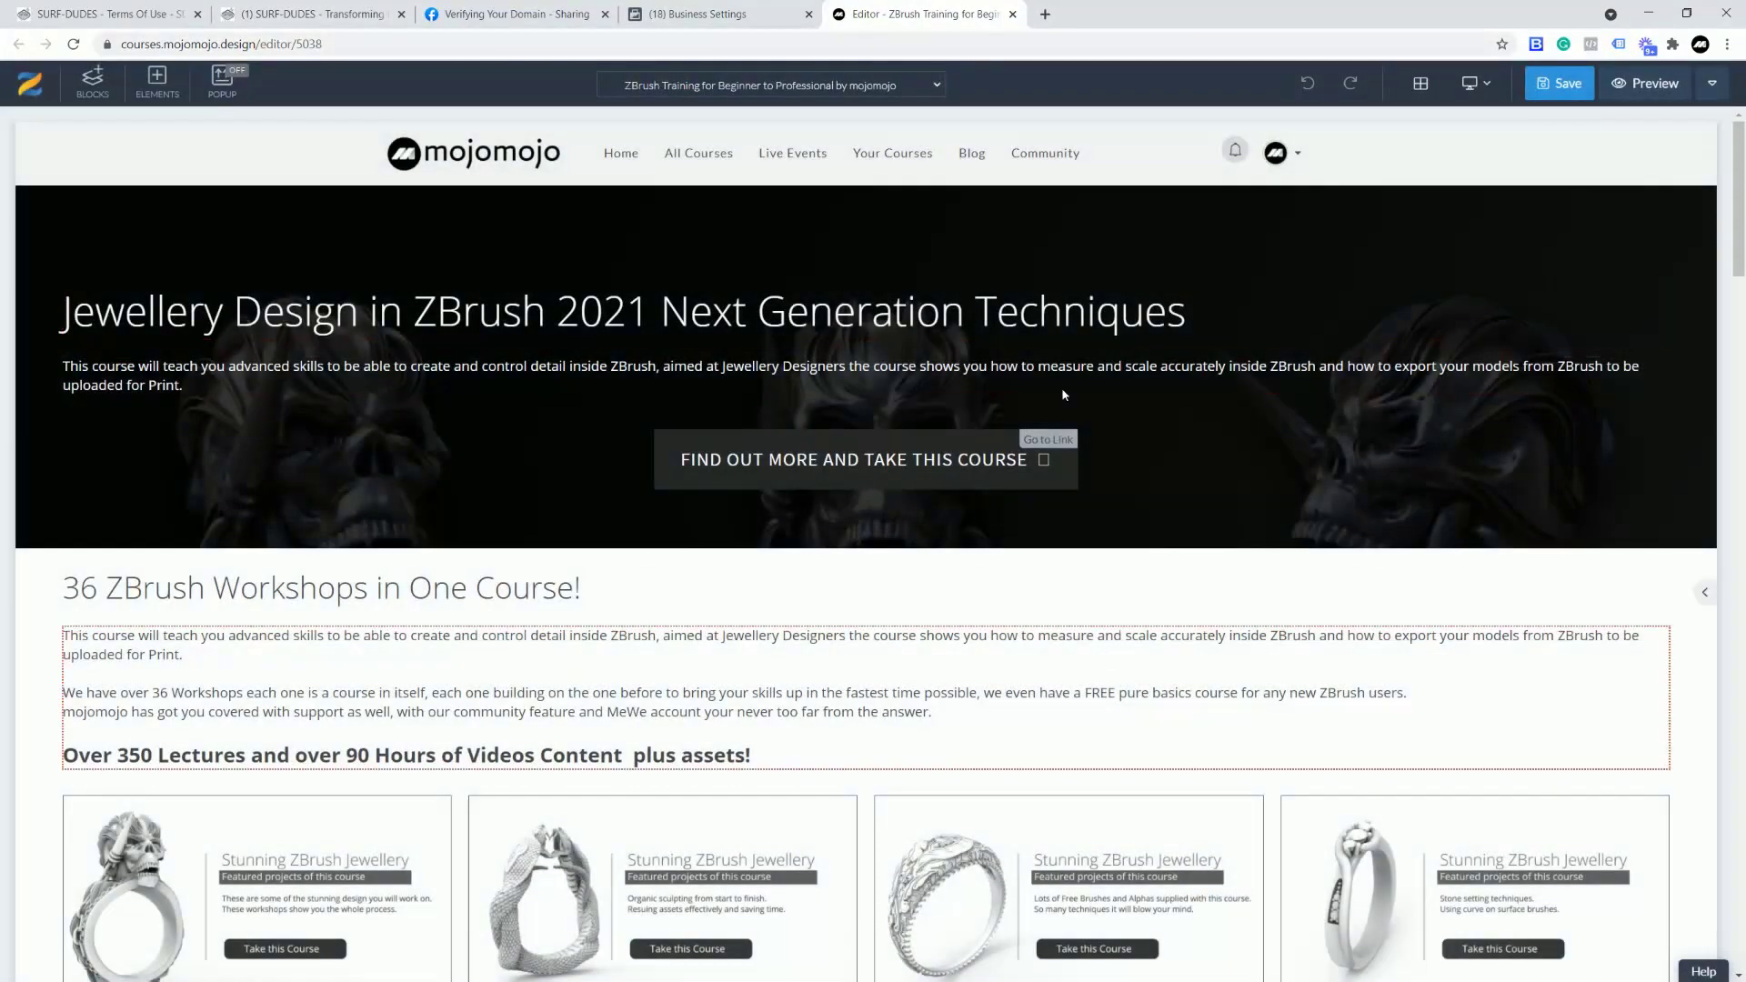
Step: Save the course page, recheck the header code in Page Settings, and return to Facebook
left_click(707, 17)
left_click(900, 14)
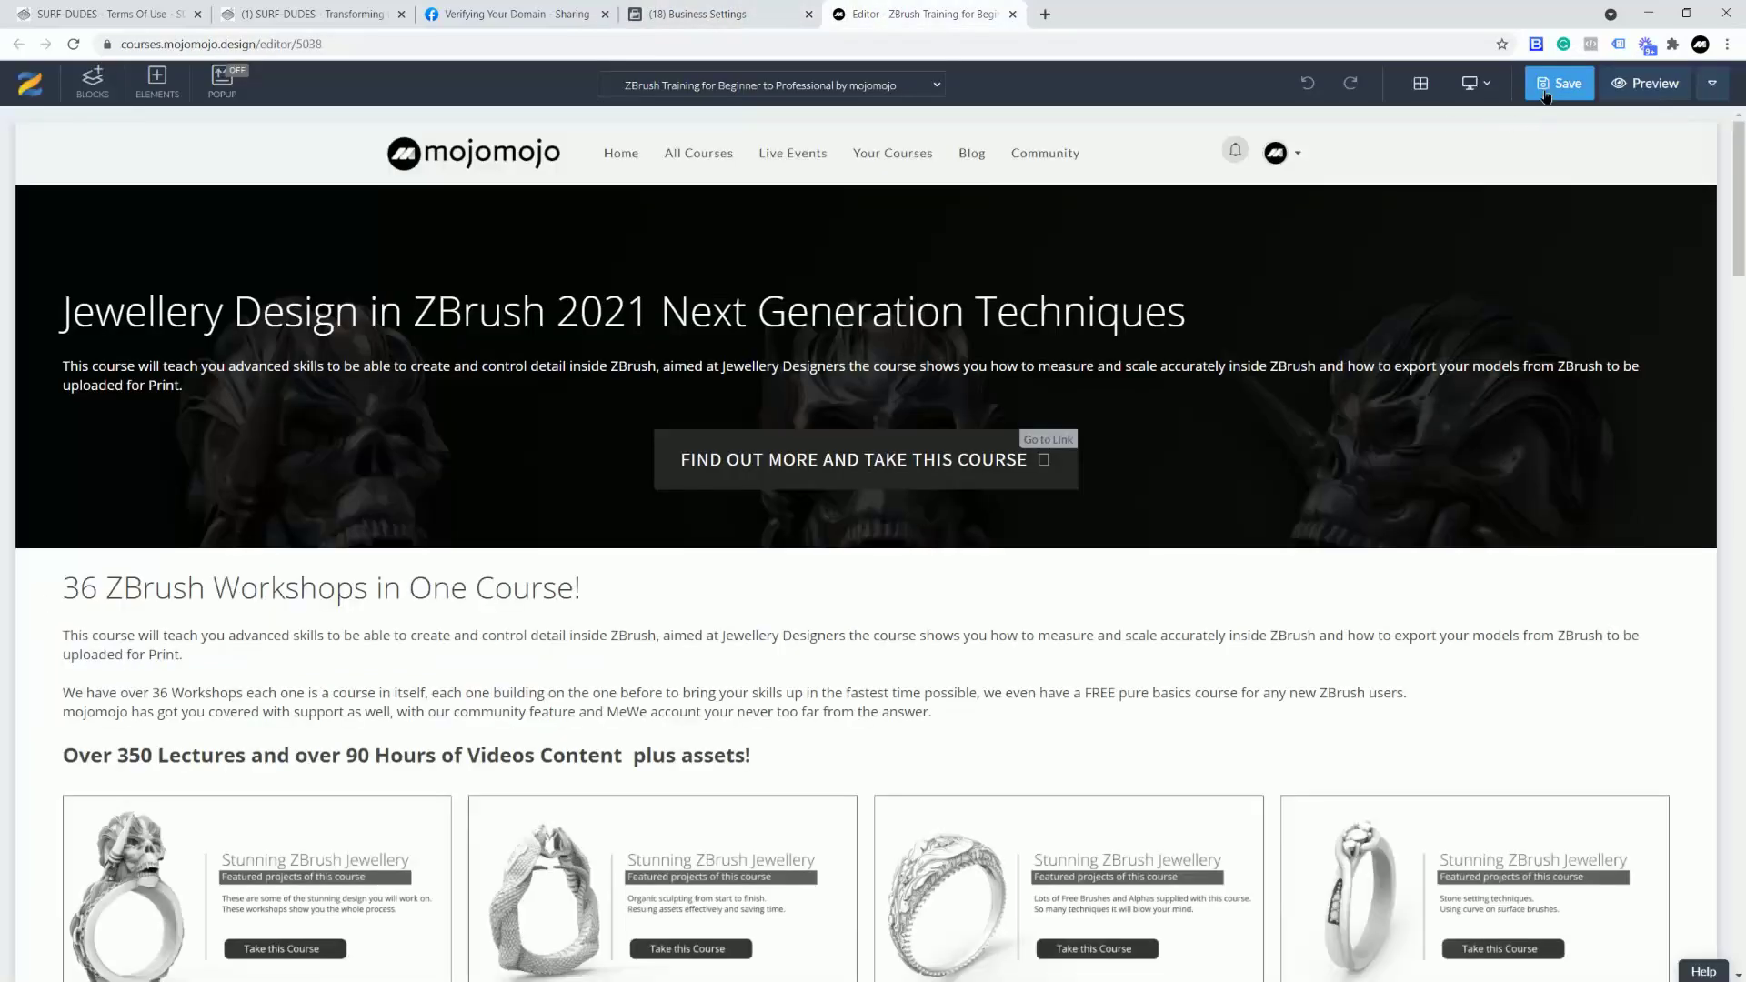
key("ctrl+s")
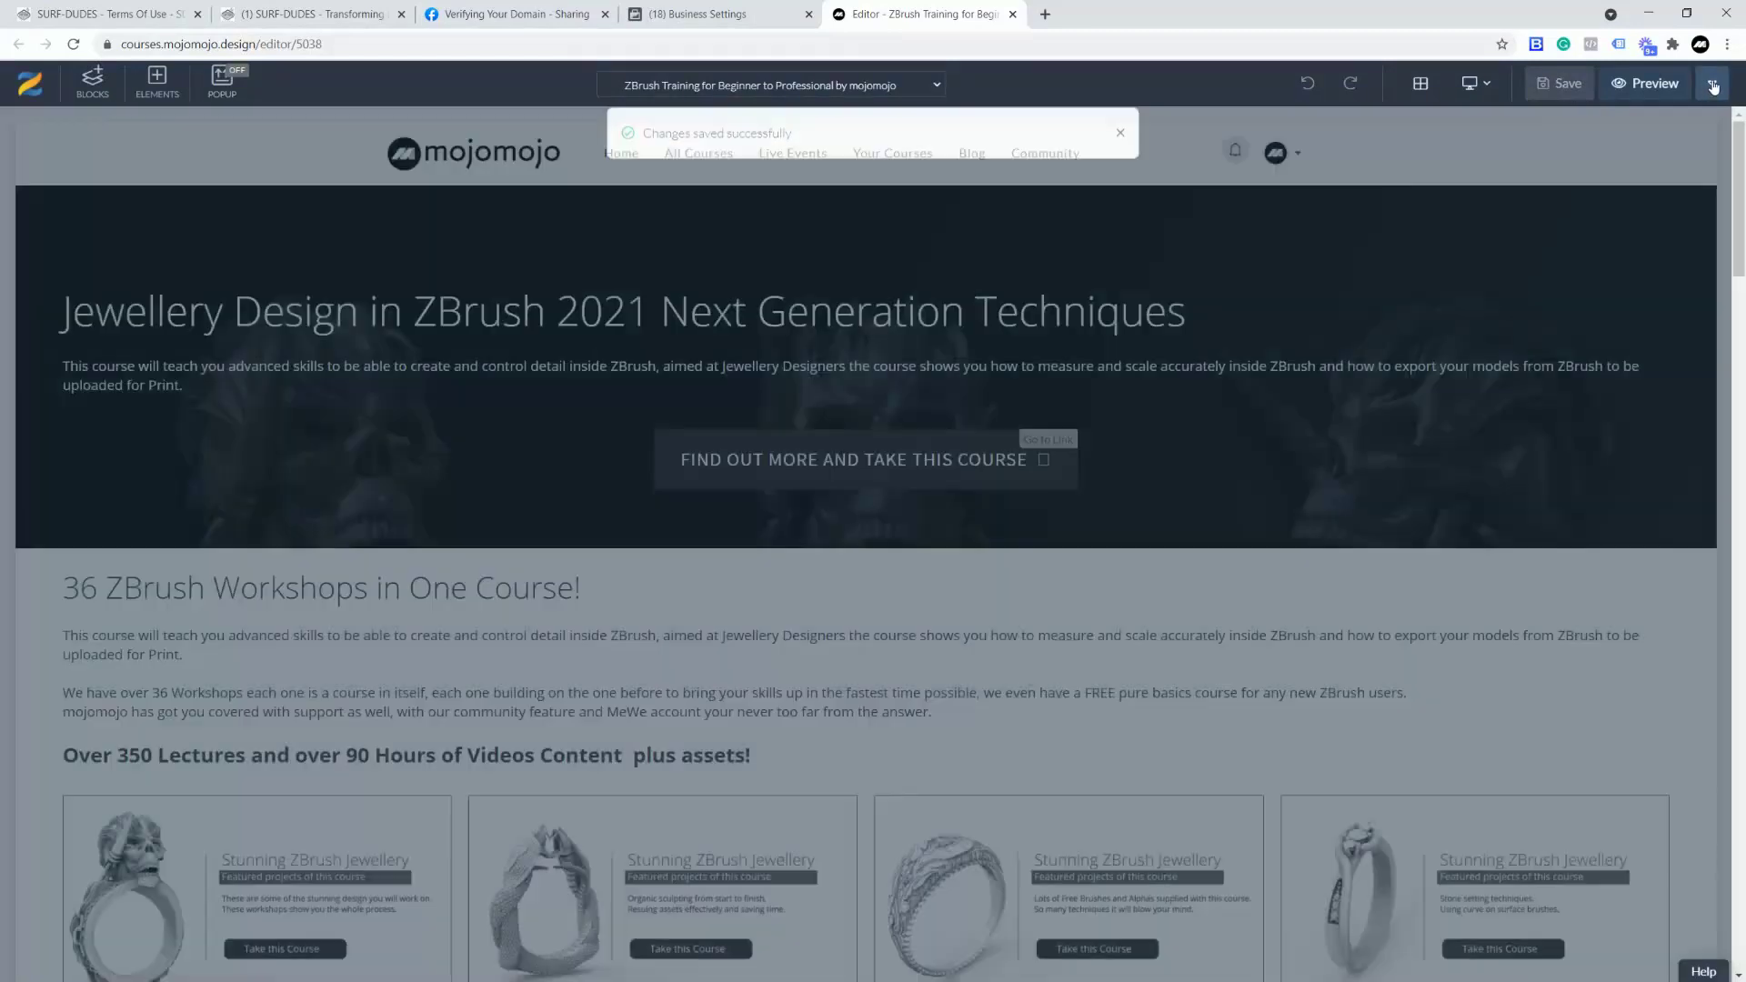
left_click(1712, 84)
left_click(1610, 136)
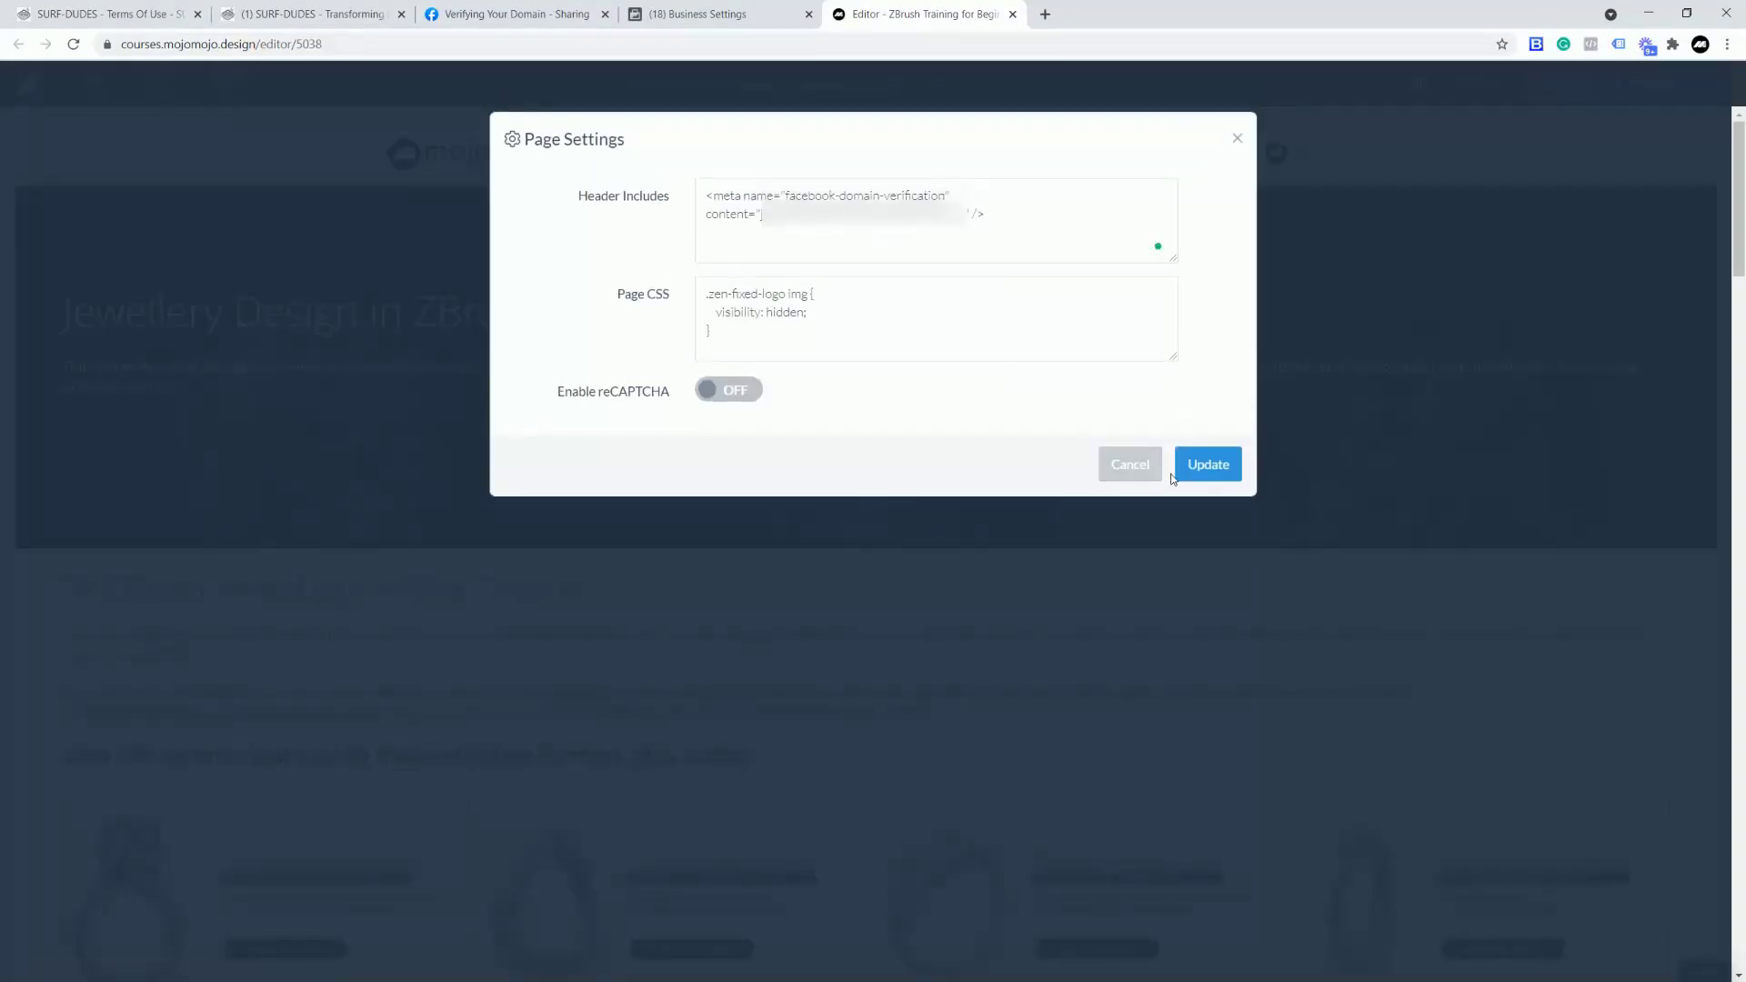
left_click(1122, 469)
left_click(747, 29)
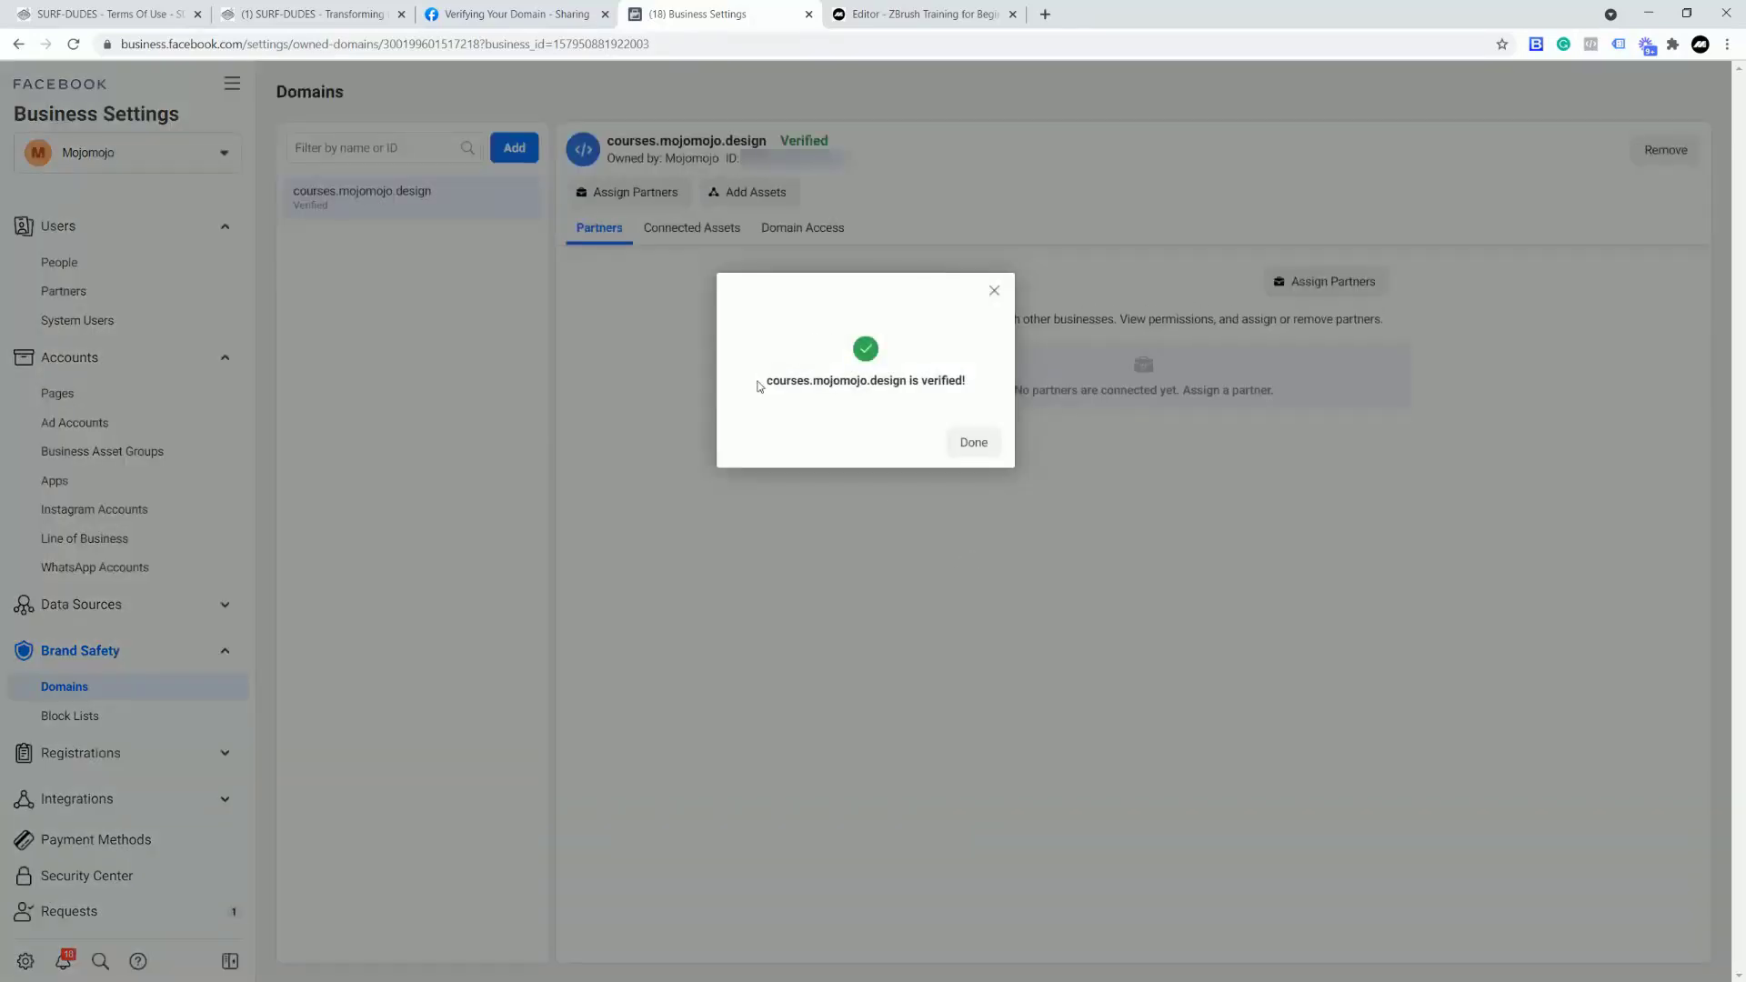
Step: Close the confirmation that courses.mojomojo.design is verified
left_click(967, 451)
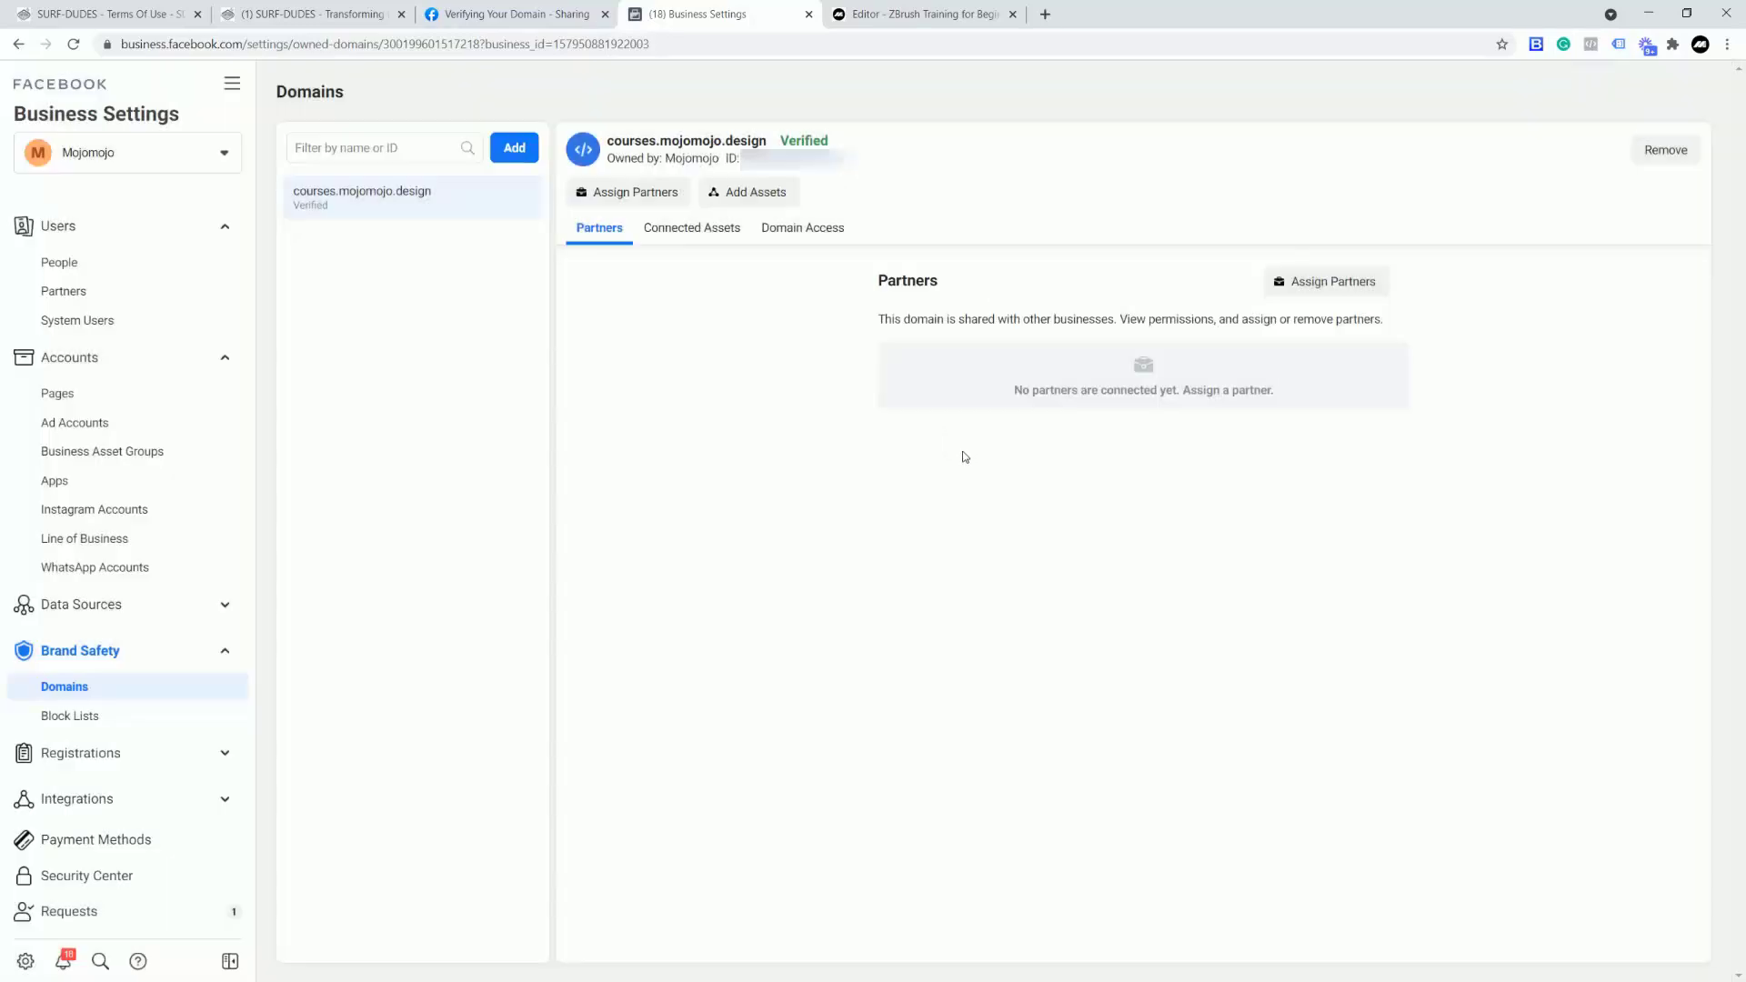